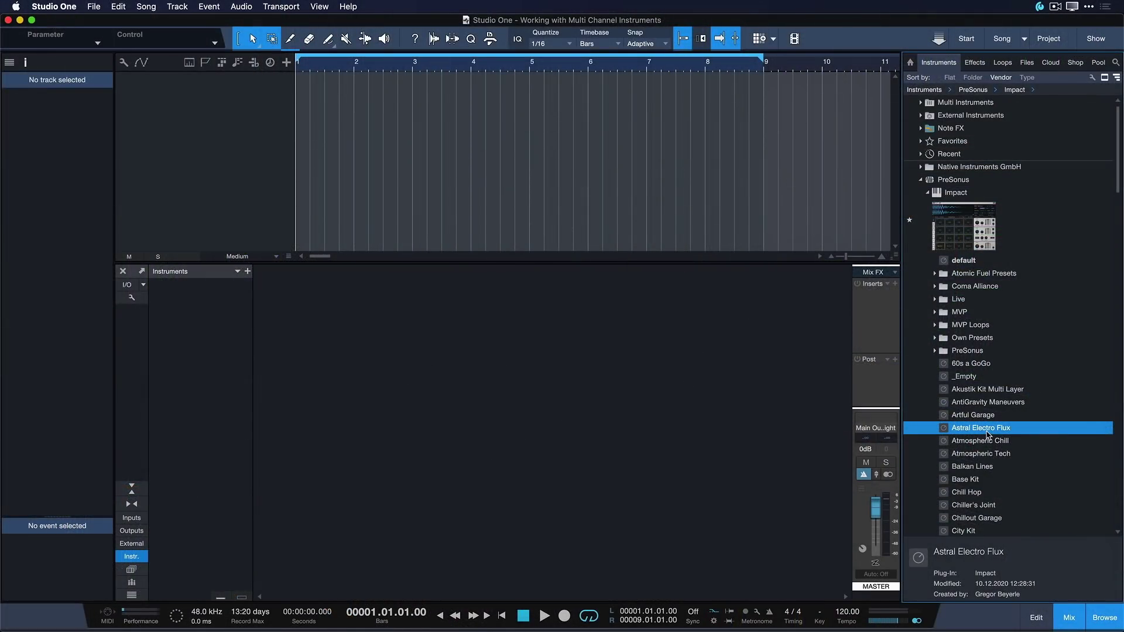
# Add the Astral Electro Flux kit as an Impact track, open its drum pattern, and show the mixer
pyautogui.moveTo(983, 428); pyautogui.dragTo(371, 164)
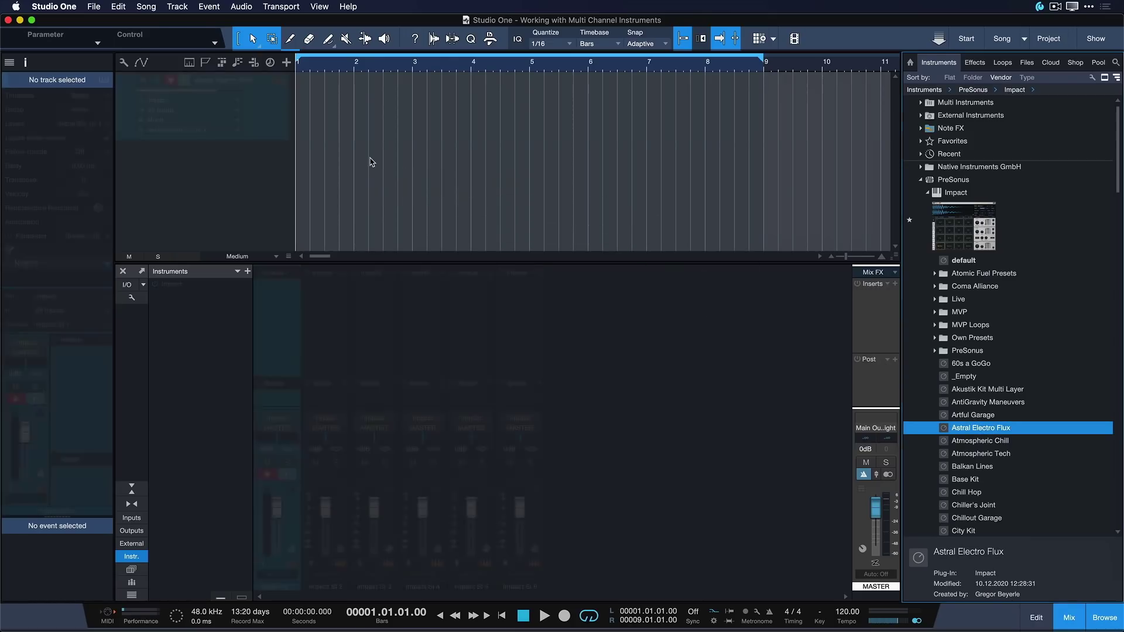
pyautogui.click(850, 19)
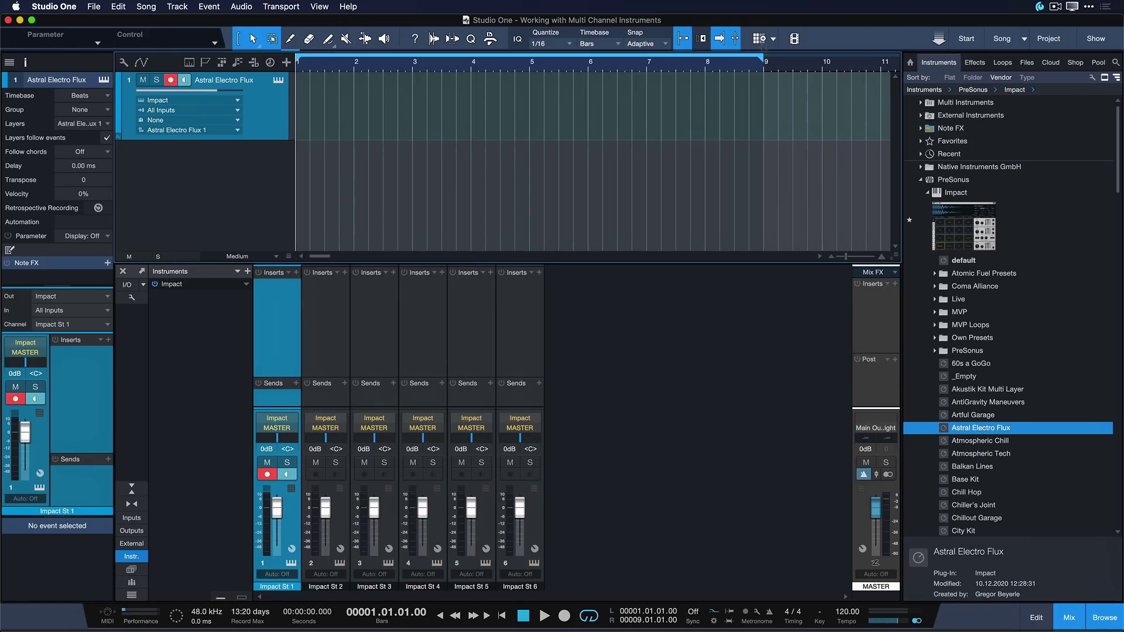
pyautogui.doubleClick(496, 131)
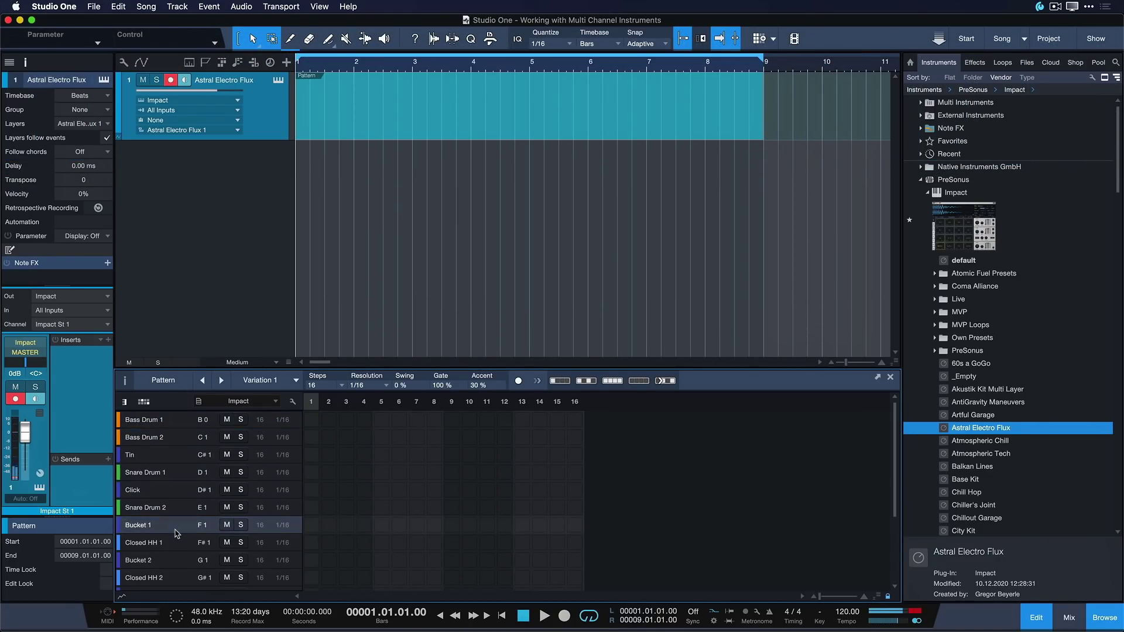
pyautogui.click(1069, 616)
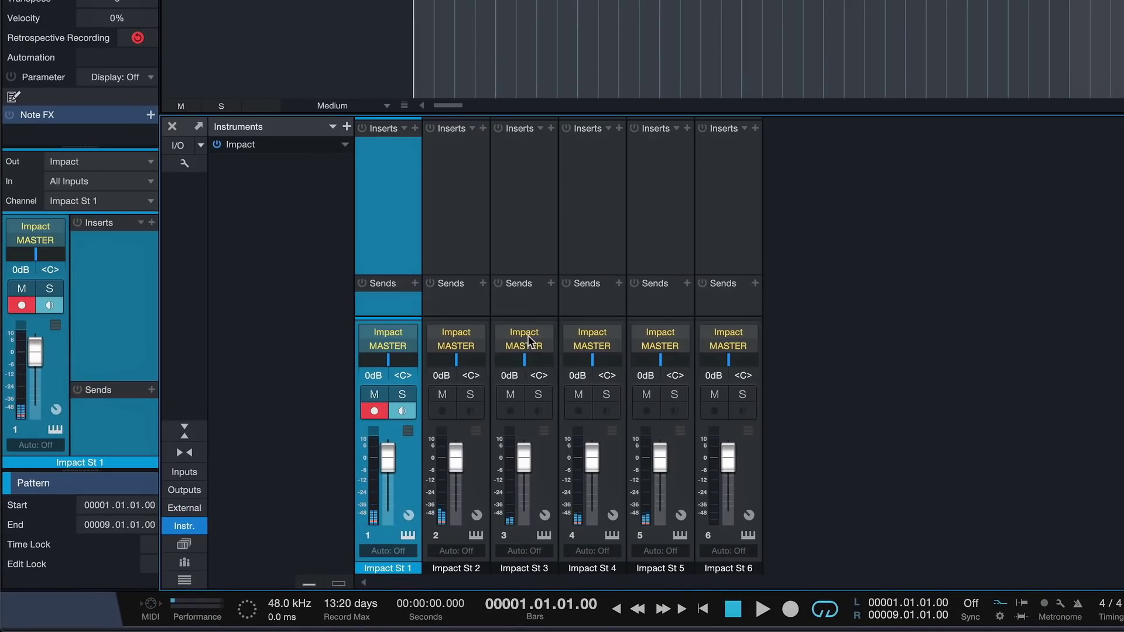
# Name mixer channels 2–5 Snares, Hihats, Percs and Toms, then close the pattern editor
pyautogui.doubleClick(457, 567)
pyautogui.write('Snares')
pyautogui.press('Tab')
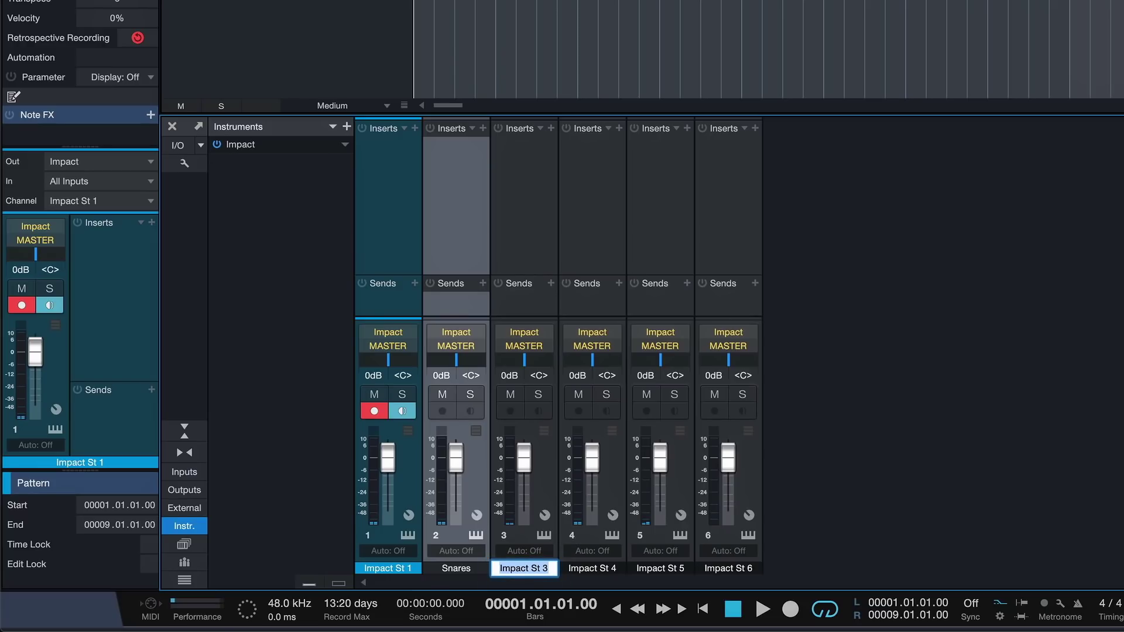
pyautogui.write('Hihats')
pyautogui.press('Tab')
pyautogui.write('Percs')
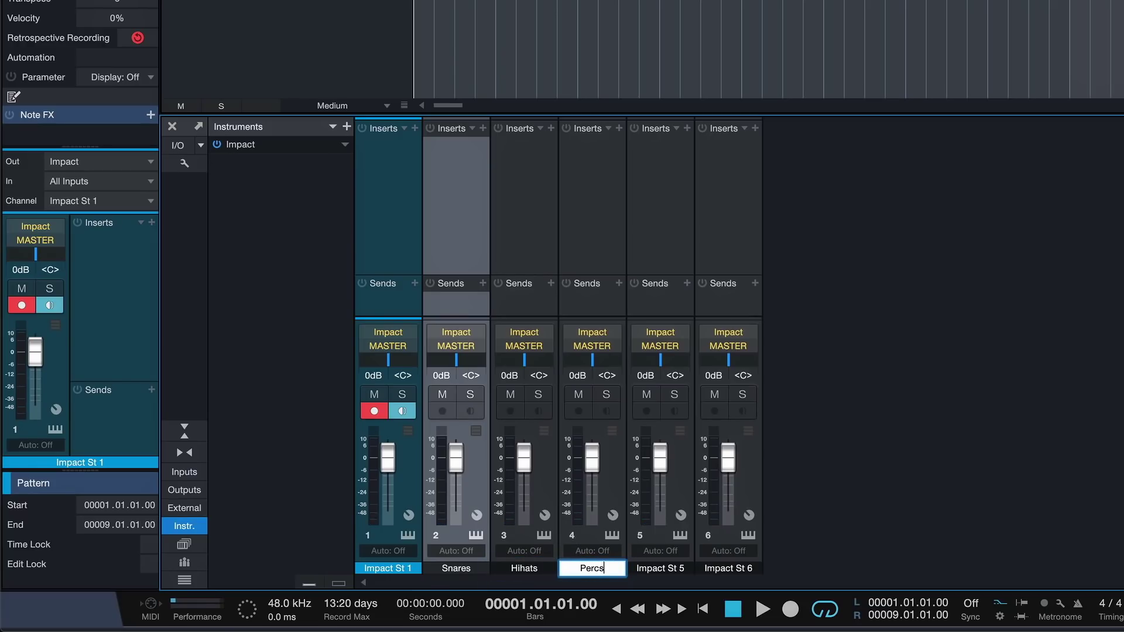
pyautogui.press('Tab')
pyautogui.write('T')
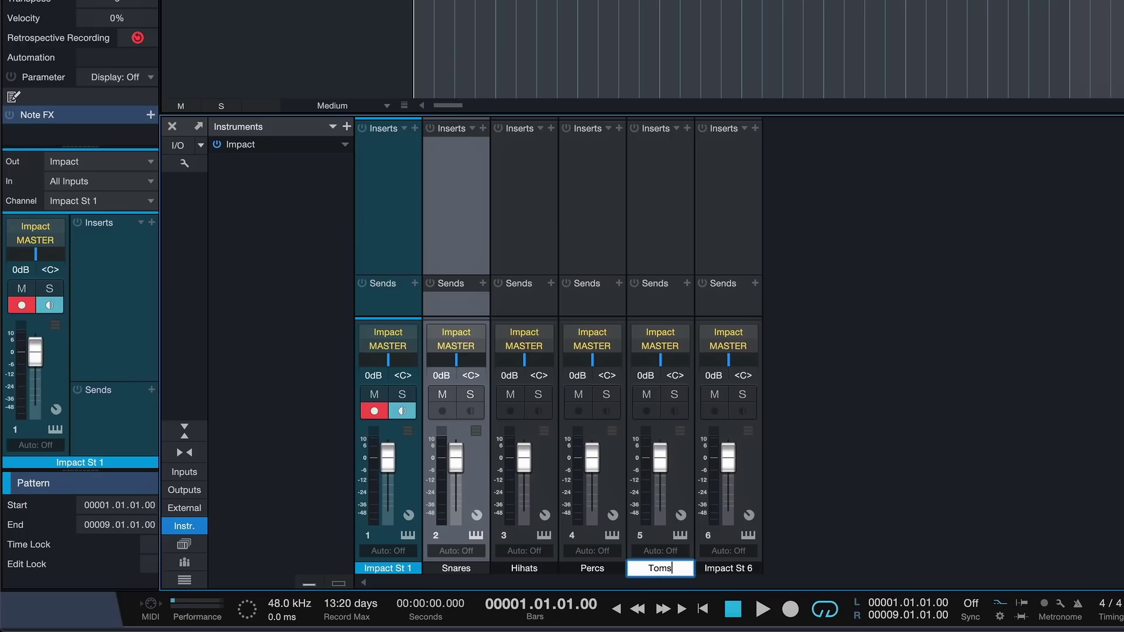
pyautogui.write('oms')
pyautogui.press('Return')
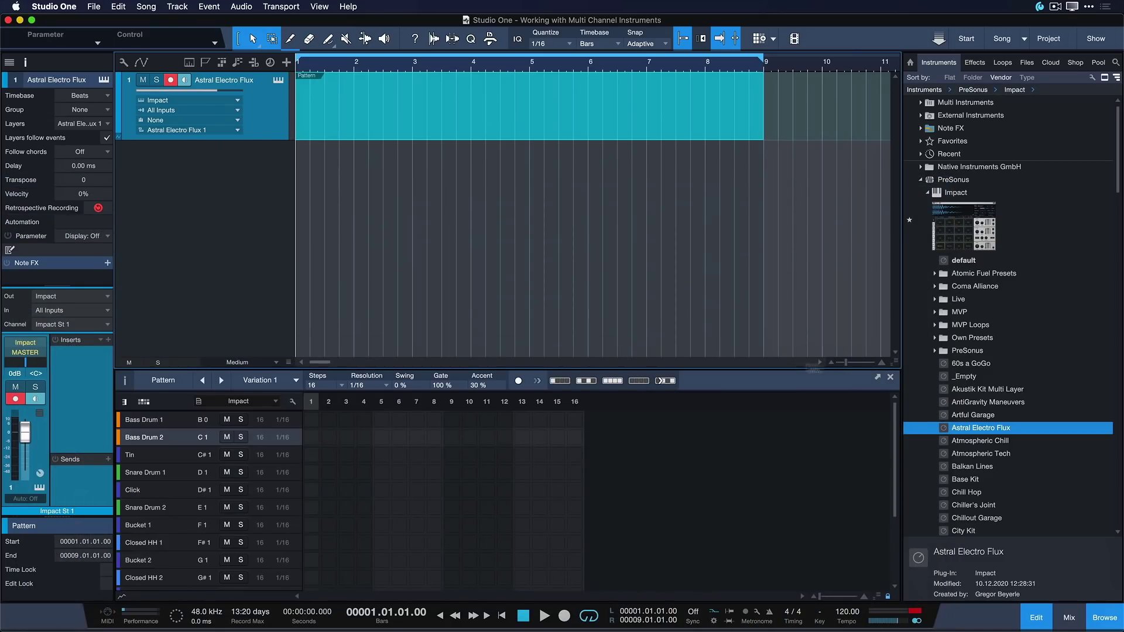
pyautogui.click(890, 380)
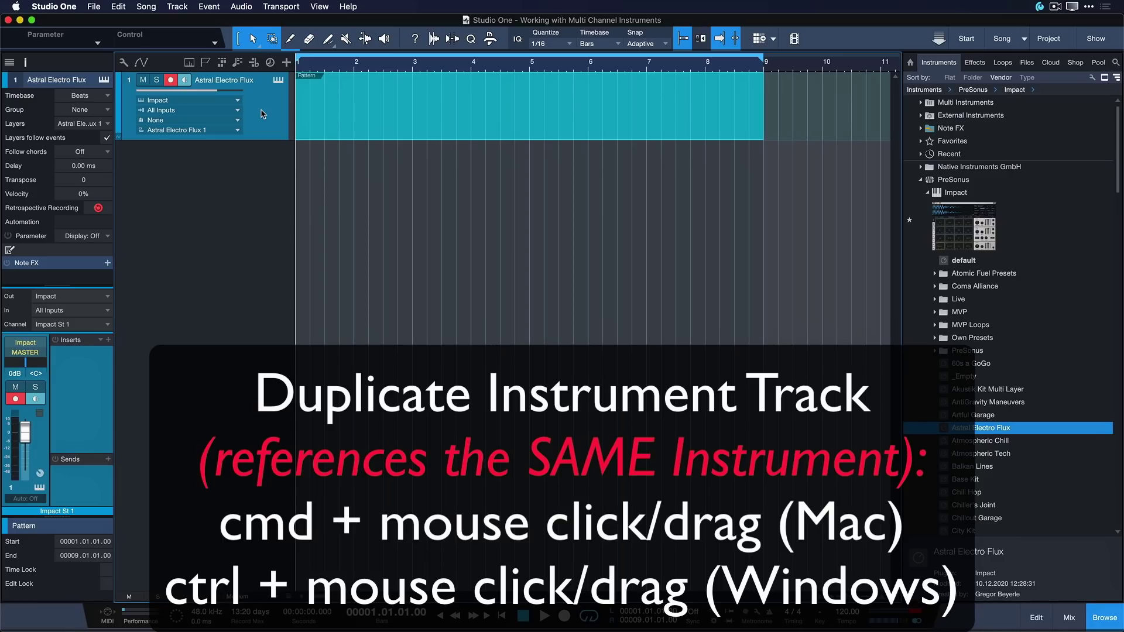
# Duplicate the drum track twice, routing the copies to the Snares and Hihats channels
pyautogui.moveTo(262, 114); pyautogui.dragTo(264, 159)
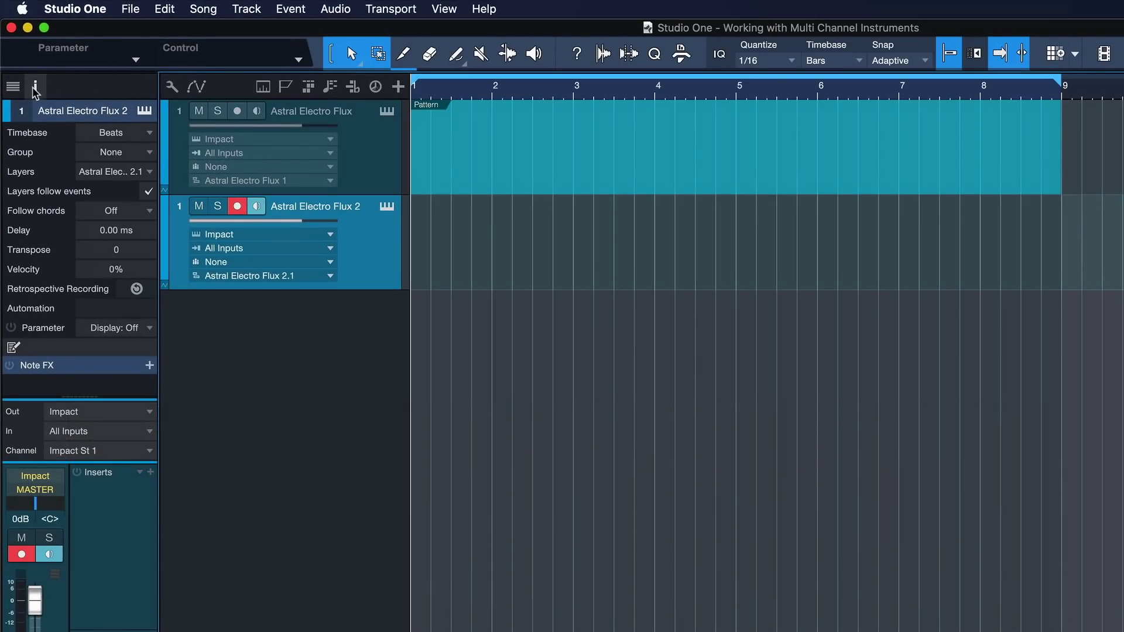
pyautogui.click(35, 89)
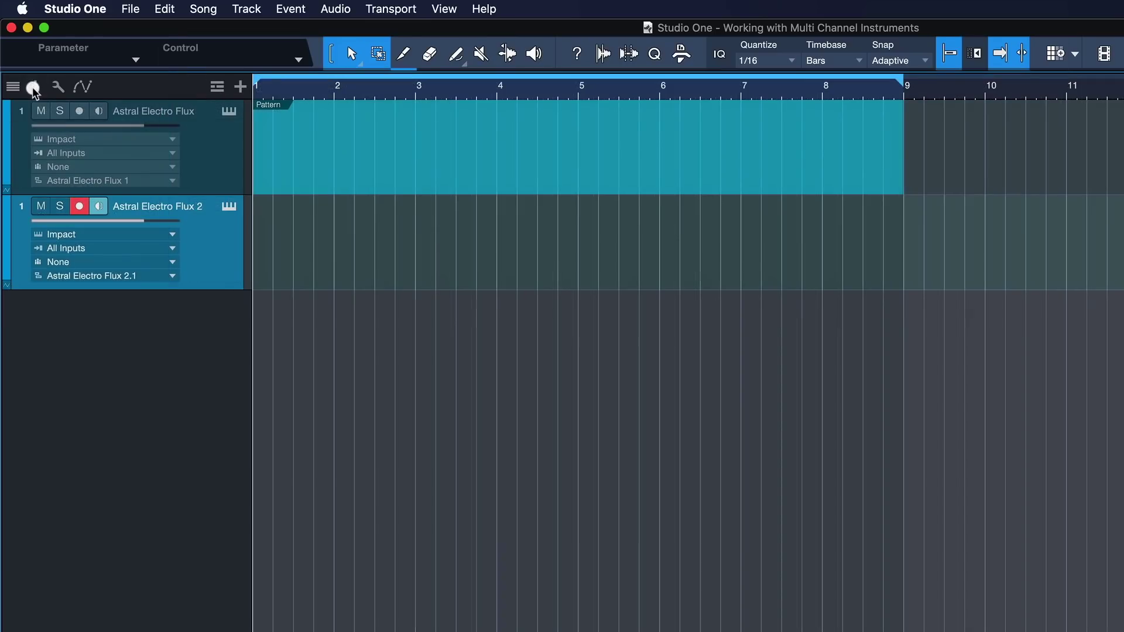
pyautogui.click(35, 89)
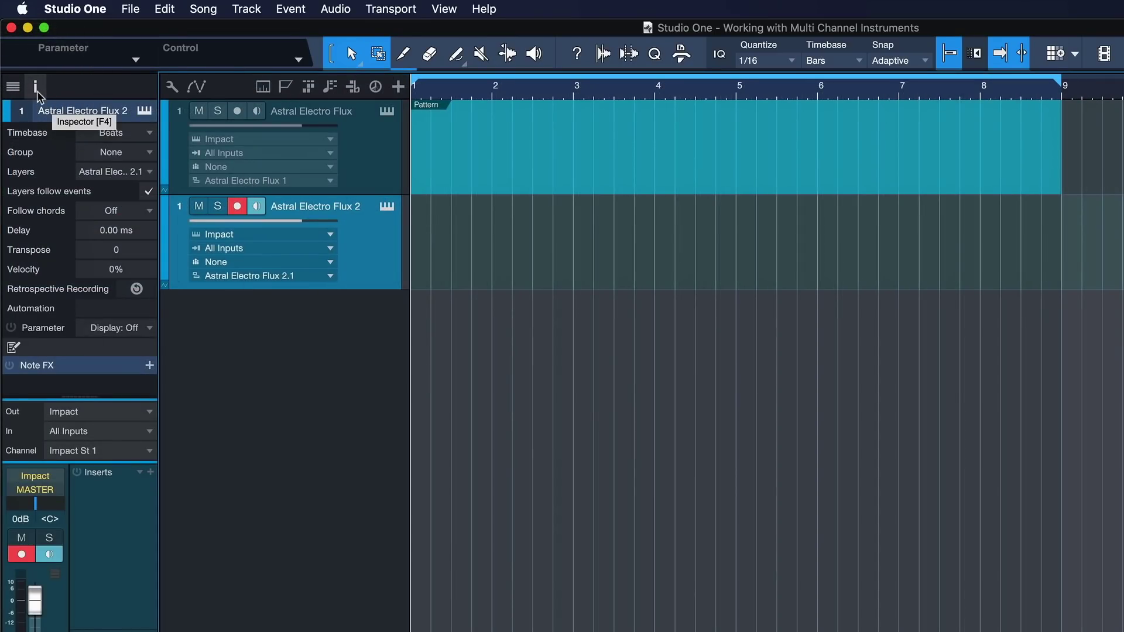
pyautogui.click(67, 452)
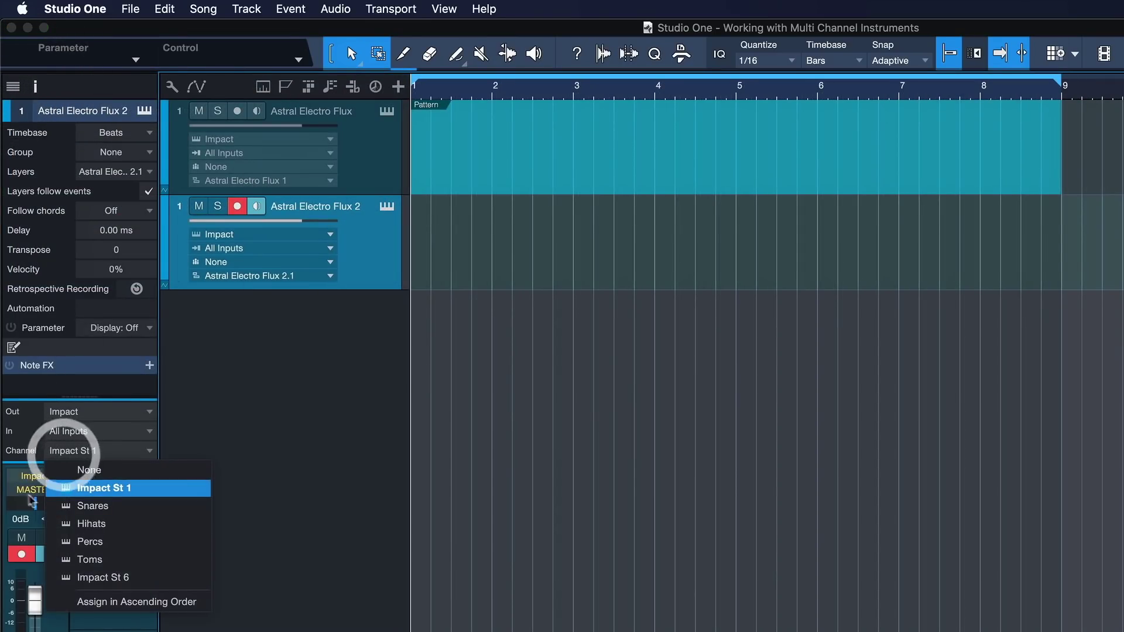
pyautogui.click(63, 507)
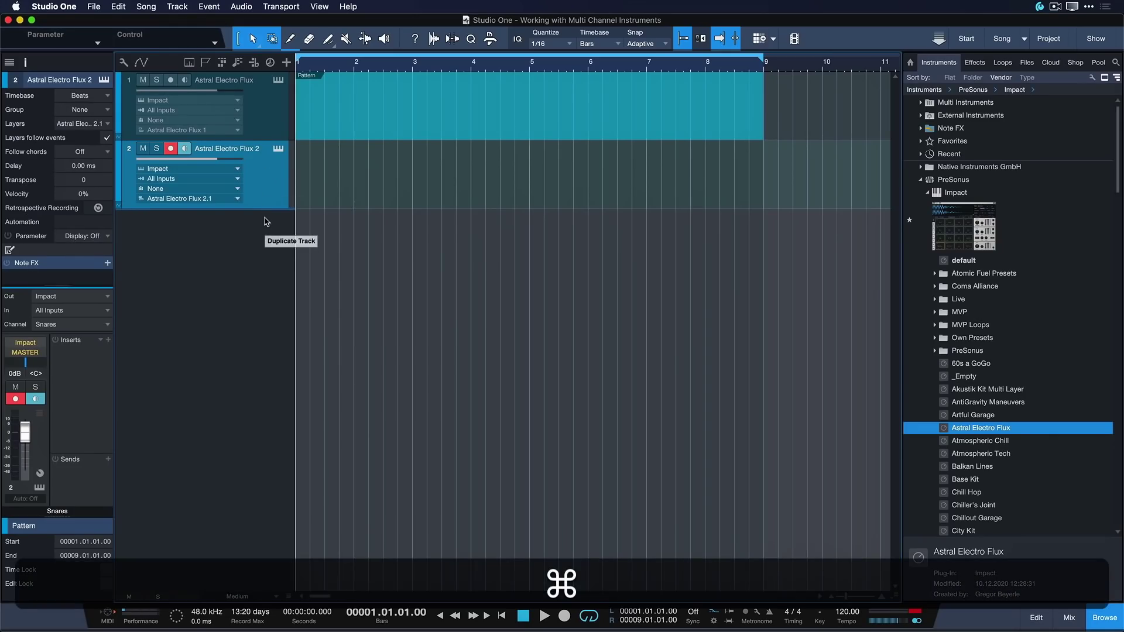
pyautogui.press('super+d')
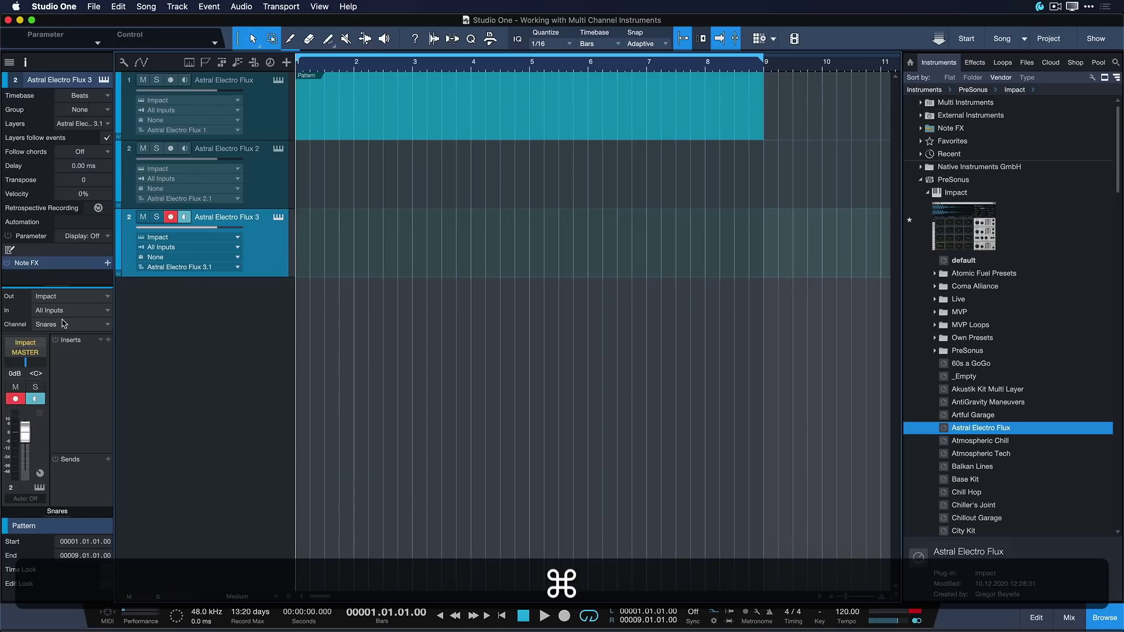
pyautogui.click(70, 325)
pyautogui.click(65, 378)
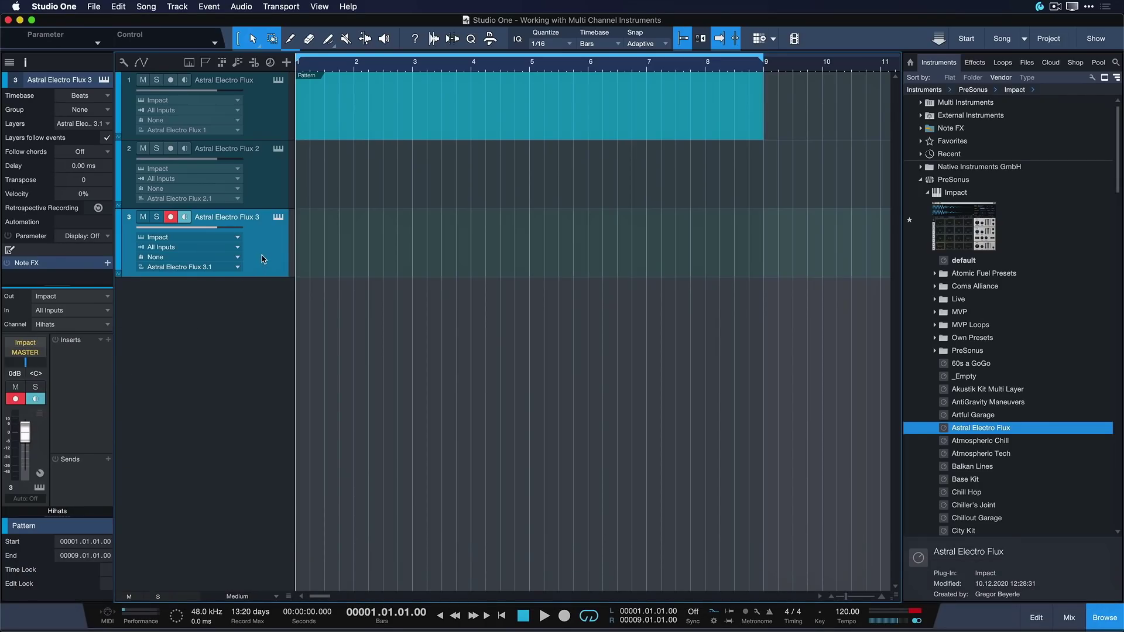
# Rename the three tracks Kick, Snare and Hihats
pyautogui.doubleClick(216, 79)
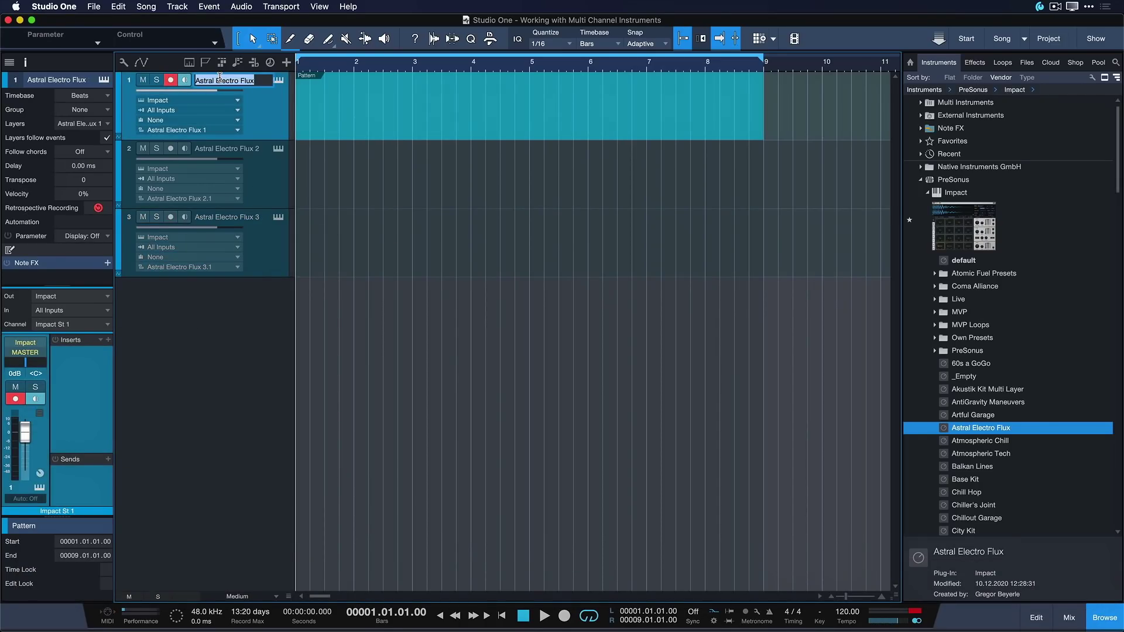
pyautogui.write('Kick')
pyautogui.press('Tab')
pyautogui.write('S')
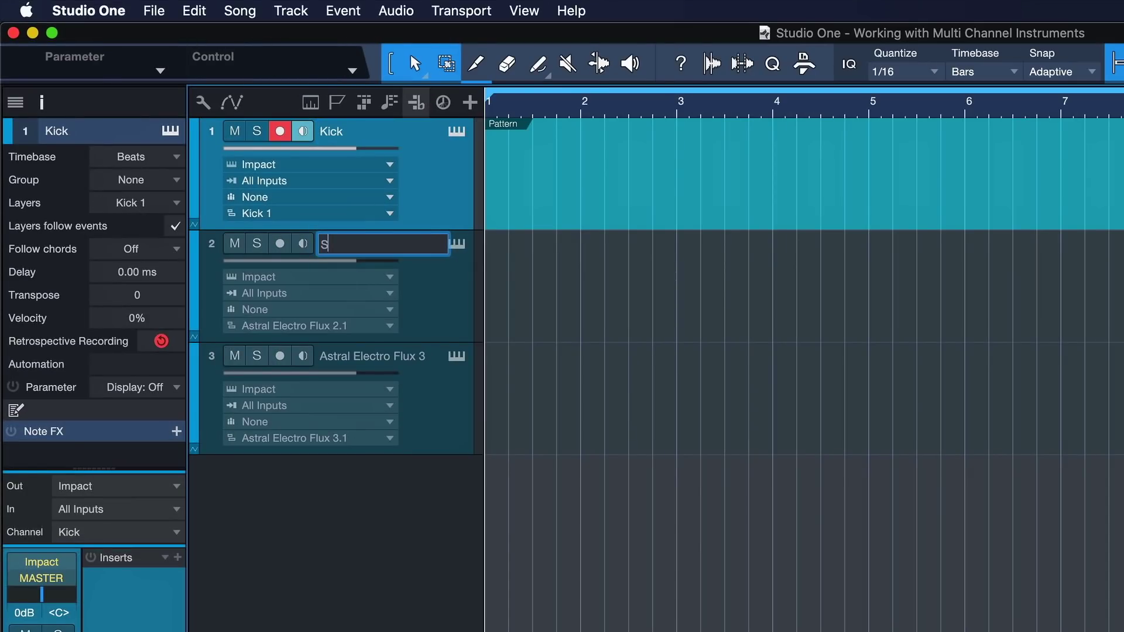
pyautogui.press('Tab')
pyautogui.write('Hihats')
pyautogui.press('Return')
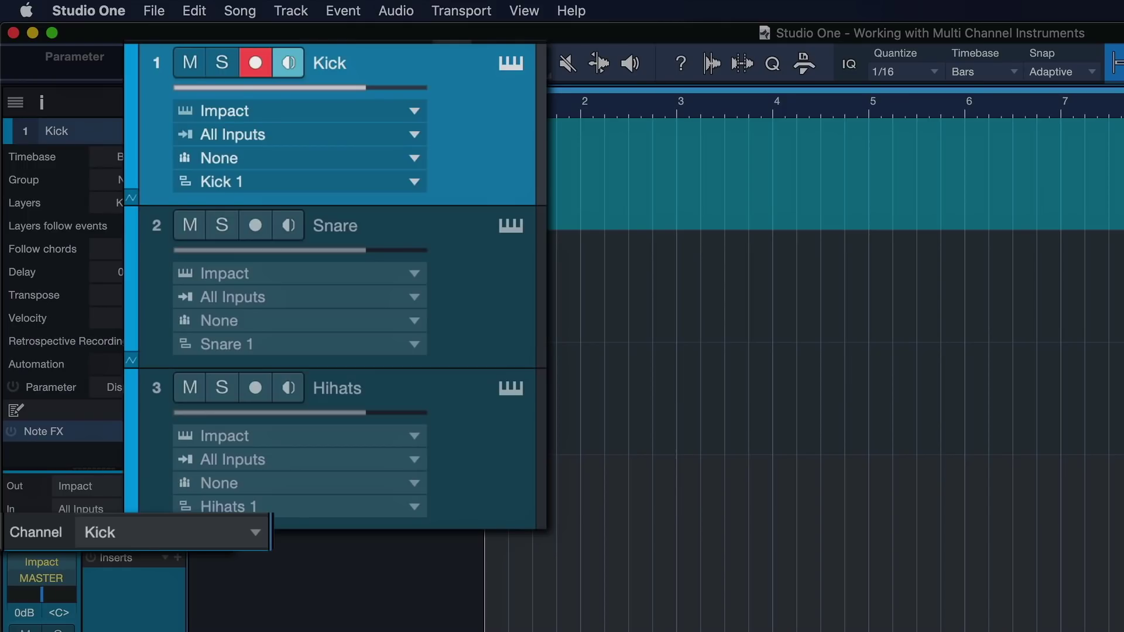
pyautogui.click(468, 263)
pyautogui.click(469, 444)
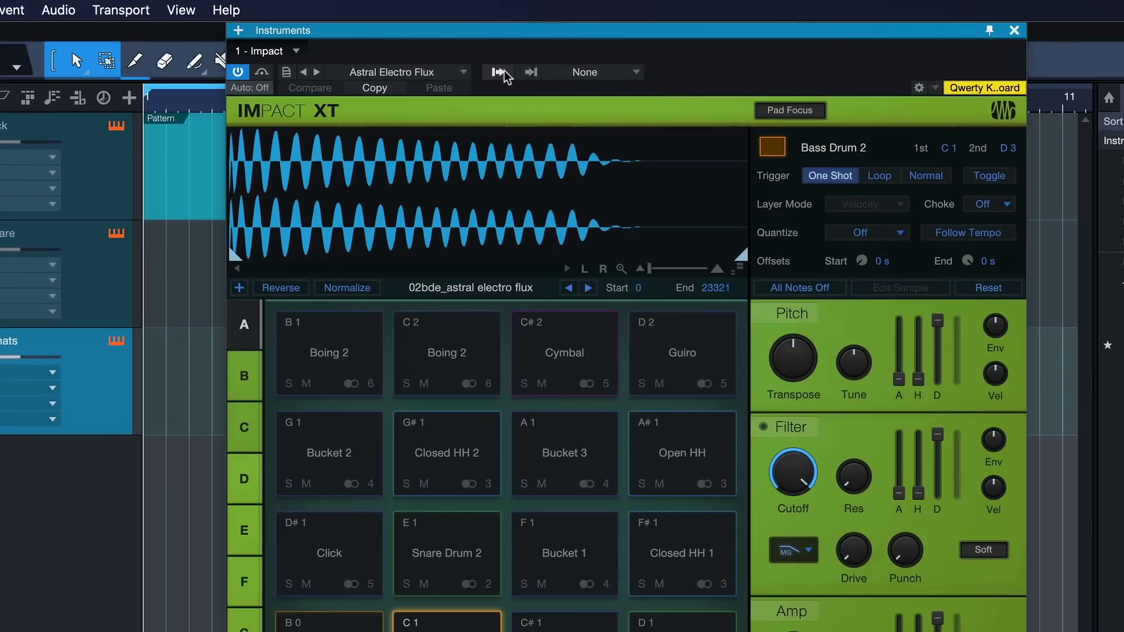
# Check which Impact outputs are enabled and view the Snare Drum 2 pad's output choices
pyautogui.click(579, 71)
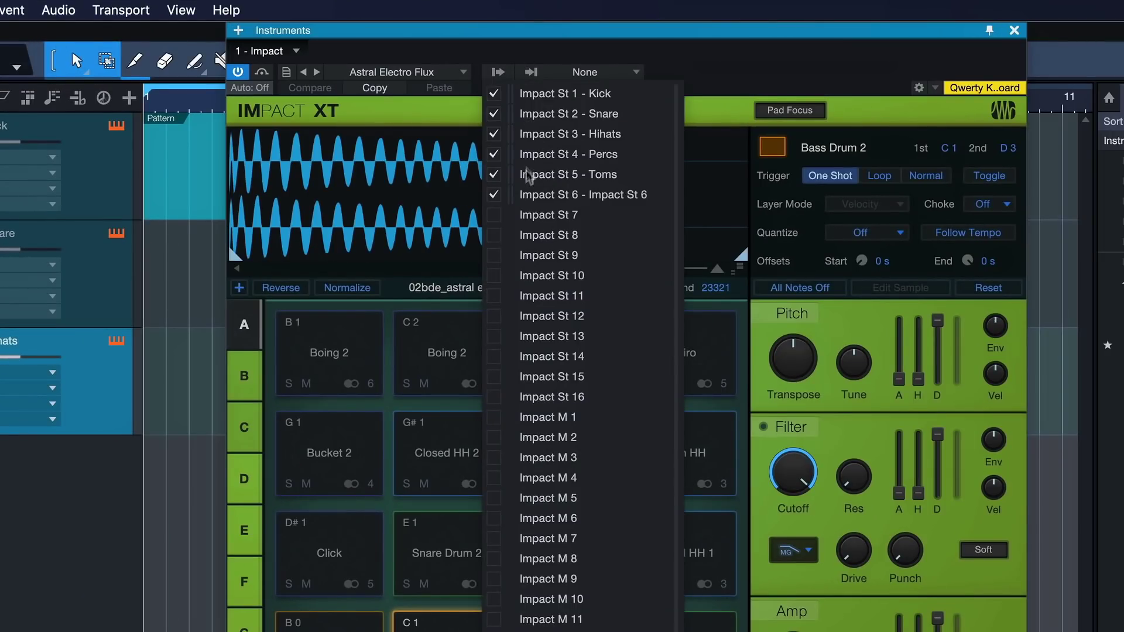
pyautogui.click(562, 70)
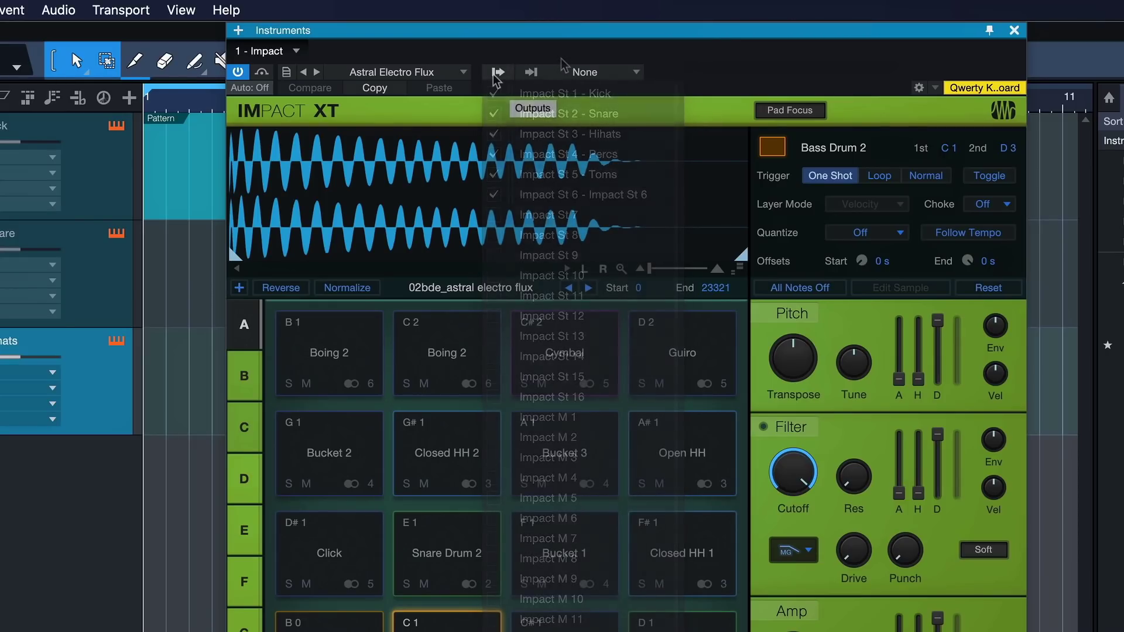
pyautogui.click(496, 71)
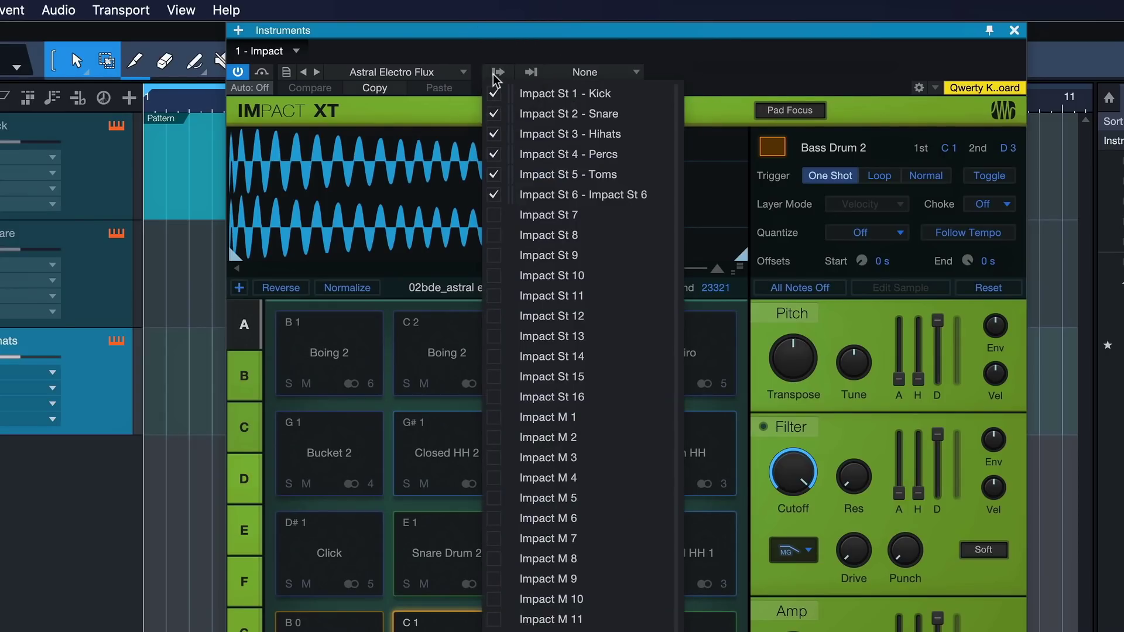
pyautogui.click(496, 73)
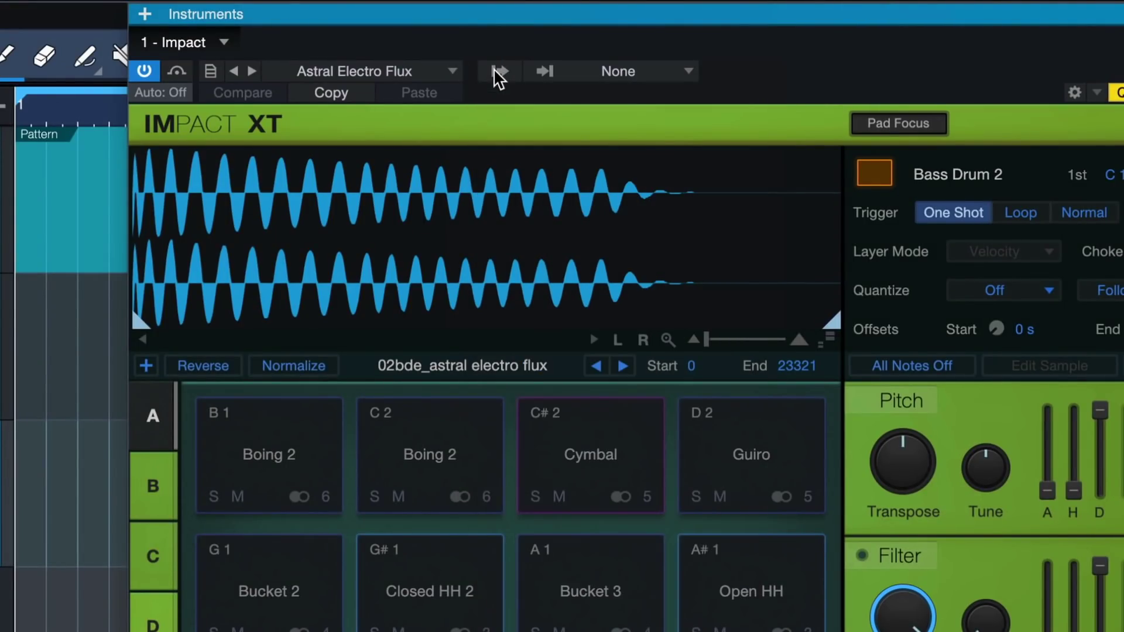
pyautogui.click(495, 73)
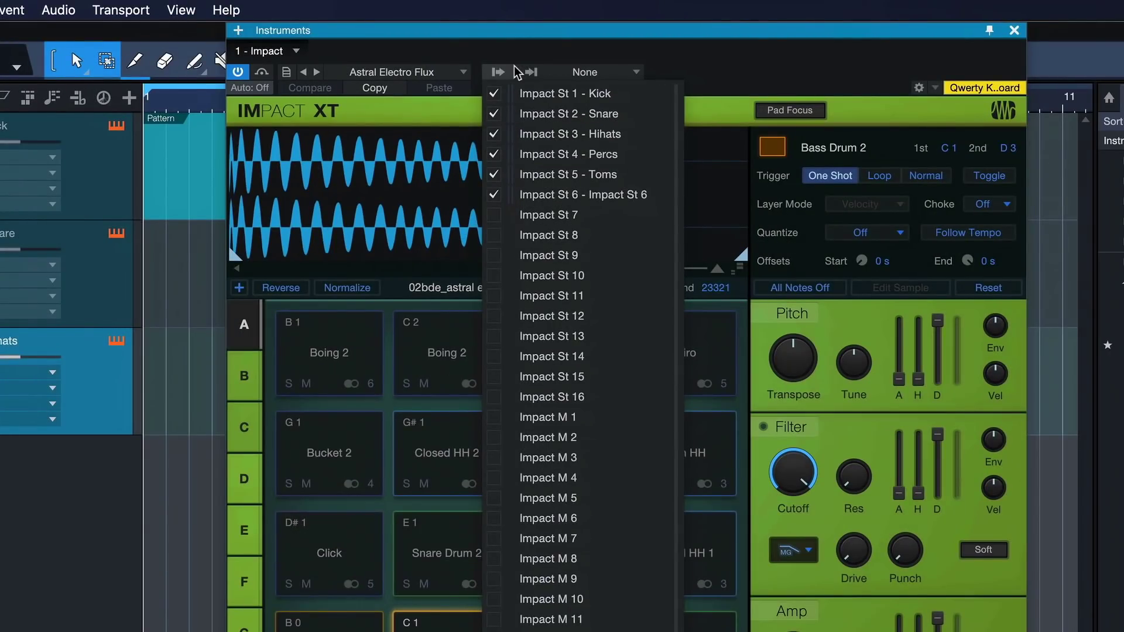
pyautogui.click(500, 72)
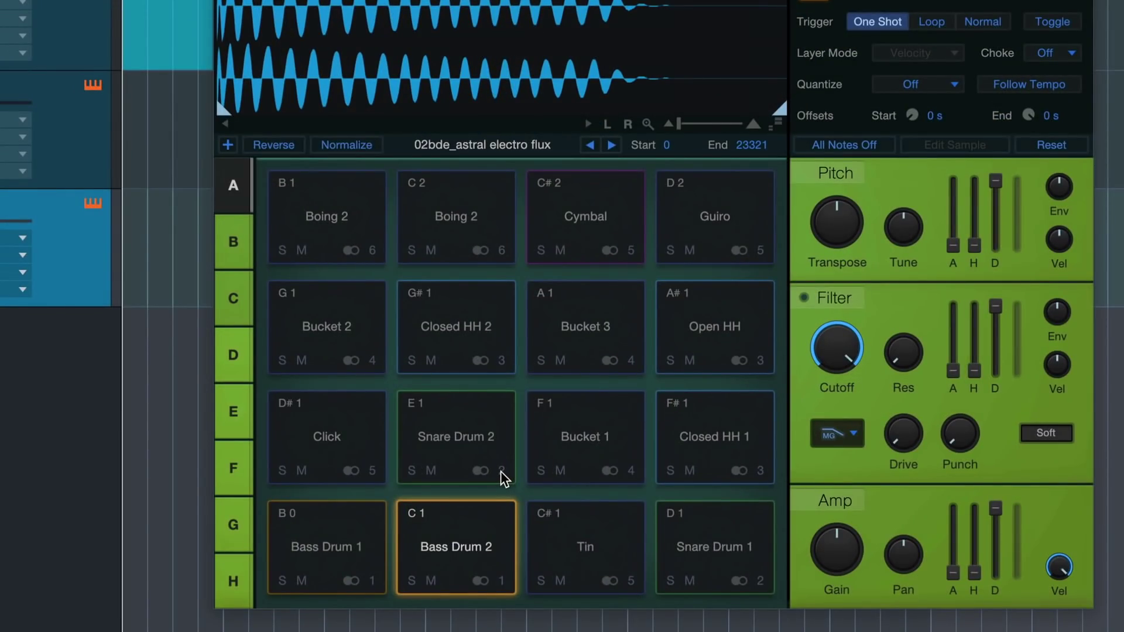
pyautogui.click(500, 472)
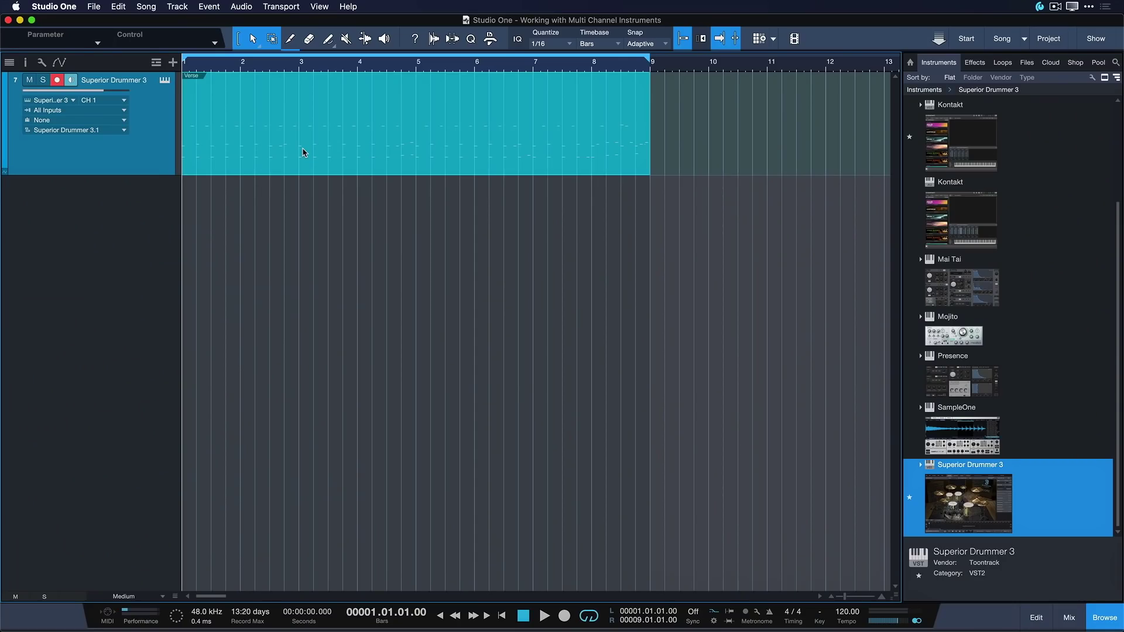
# Review the drum part's notes, then show the console and open the Superior Drummer 3 window
pyautogui.doubleClick(303, 152)
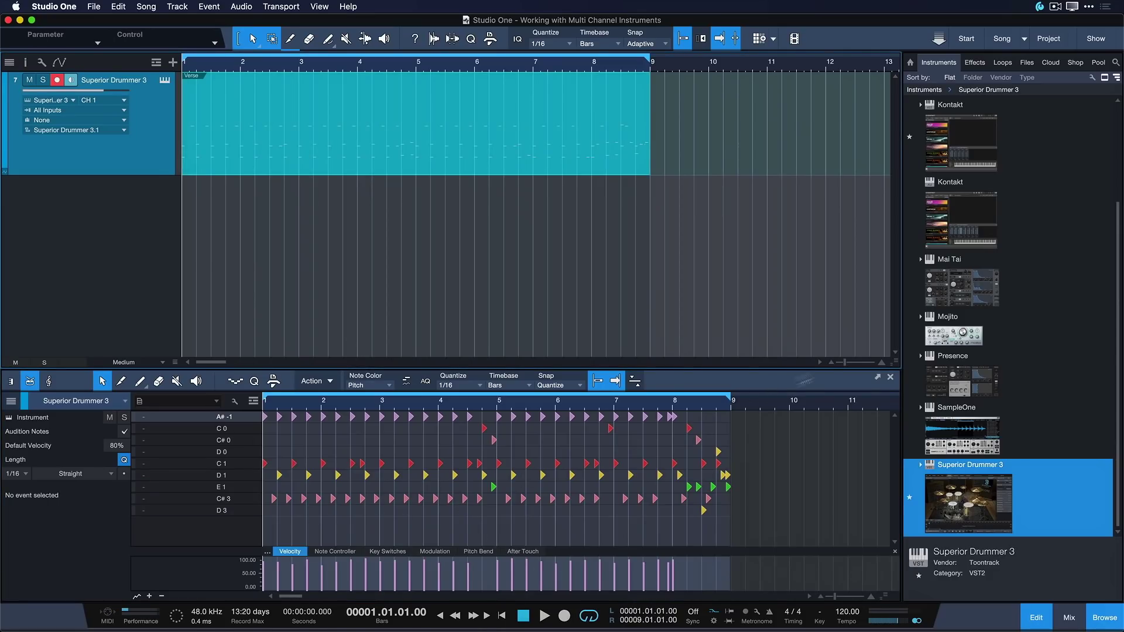
pyautogui.click(889, 378)
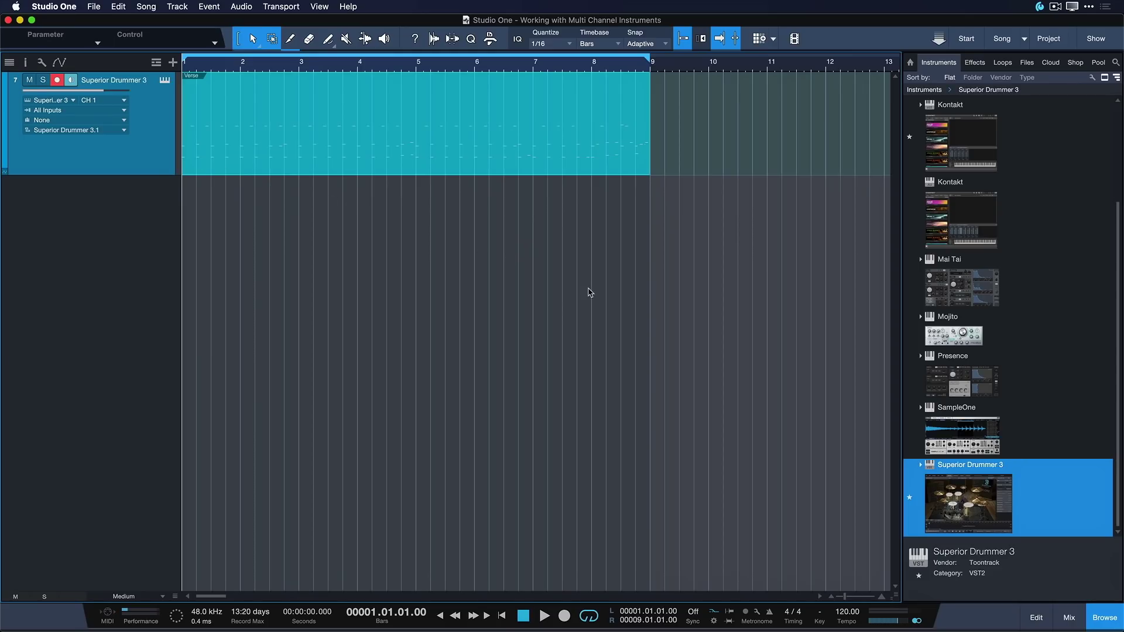
pyautogui.click(1069, 618)
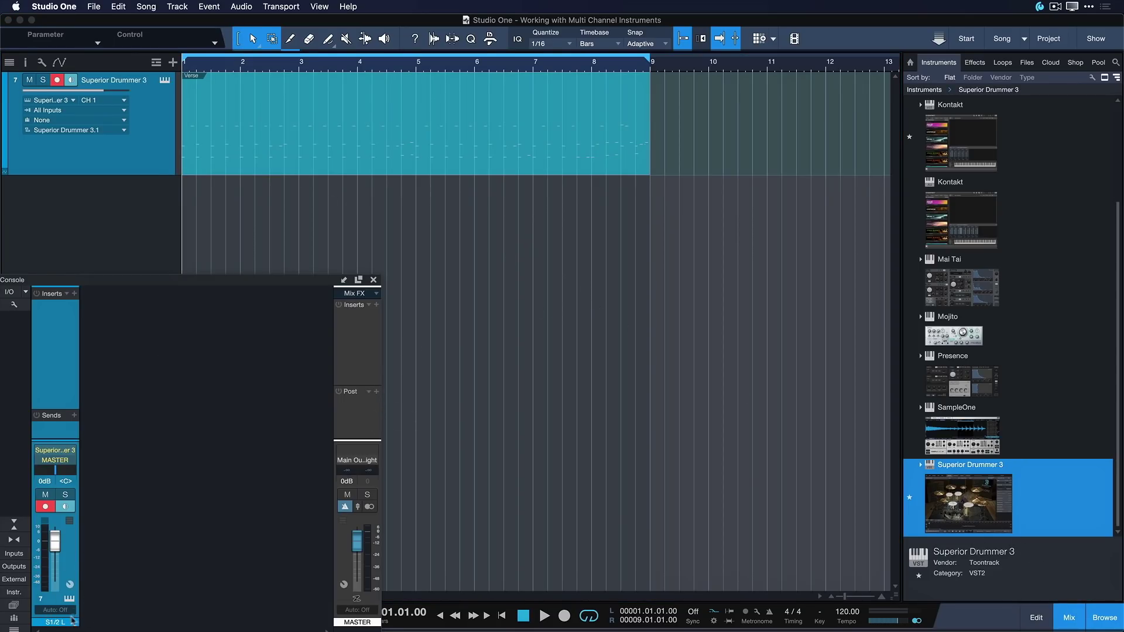
pyautogui.click(68, 600)
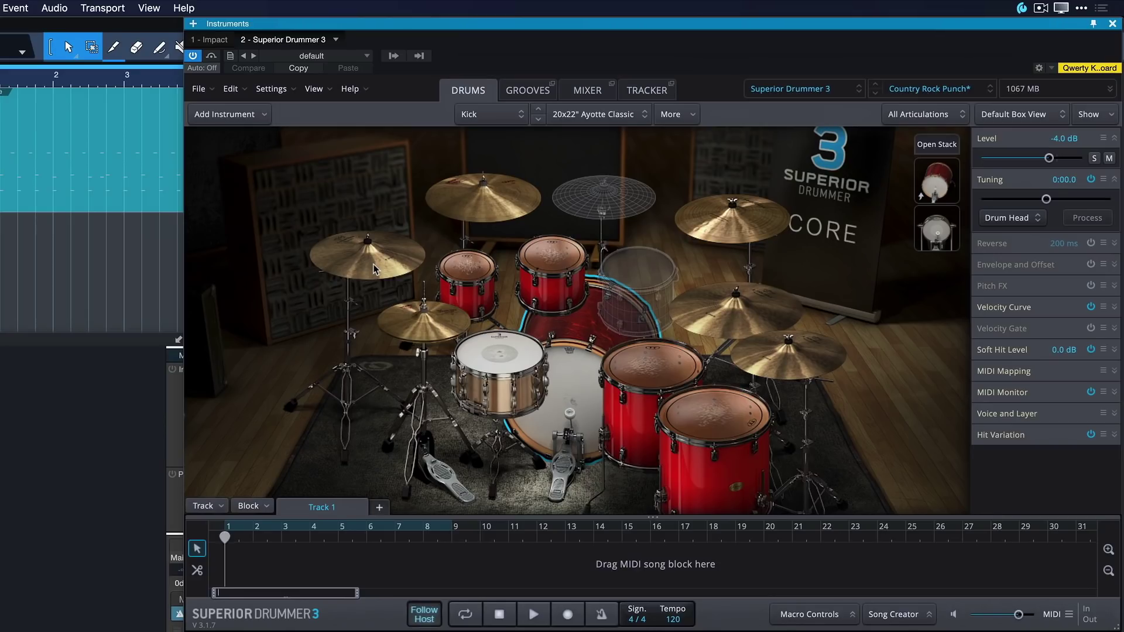
# In Superior Drummer's mixer, send Snare to Out 3/4, Hi-Hat to Out 5/6 and Toms to Out 7/8
pyautogui.click(575, 85)
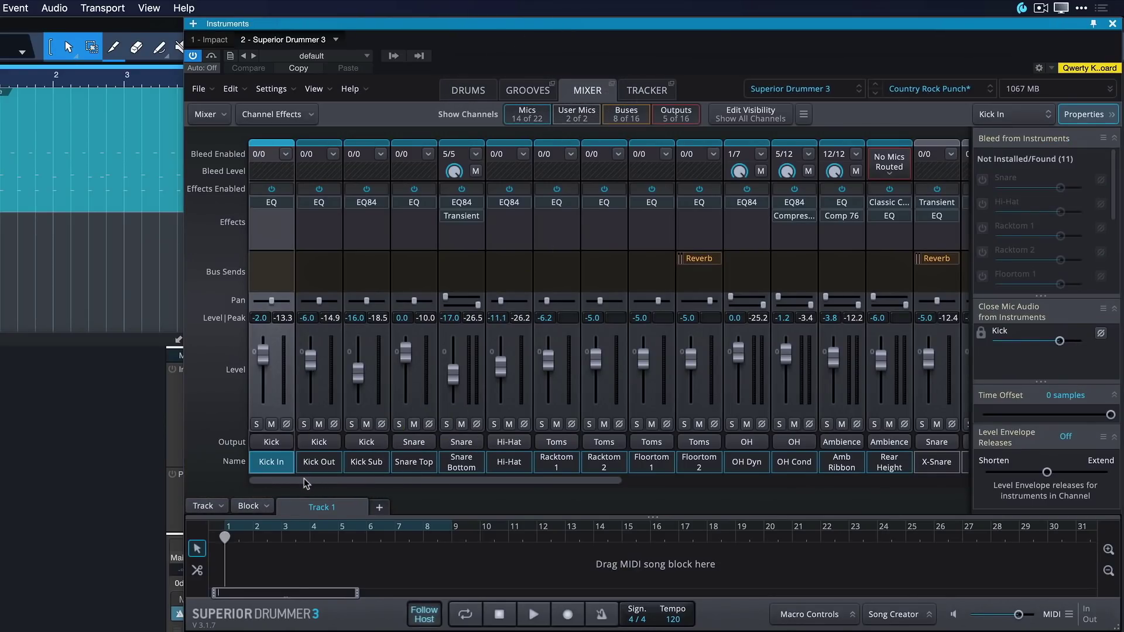
pyautogui.moveTo(322, 480); pyautogui.dragTo(806, 485)
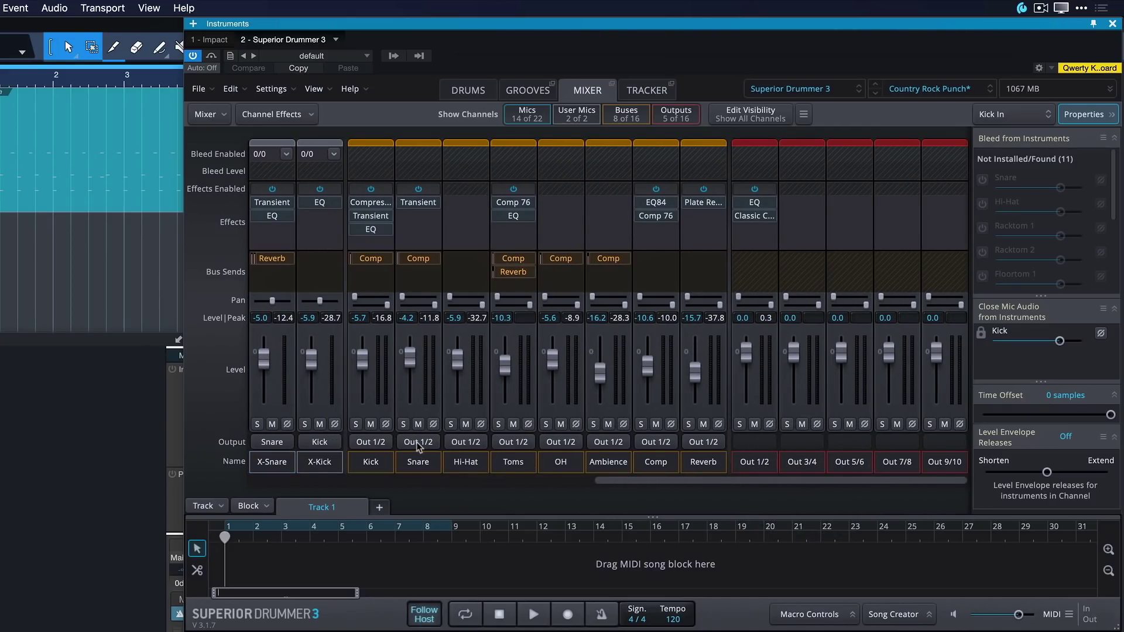
pyautogui.click(375, 442)
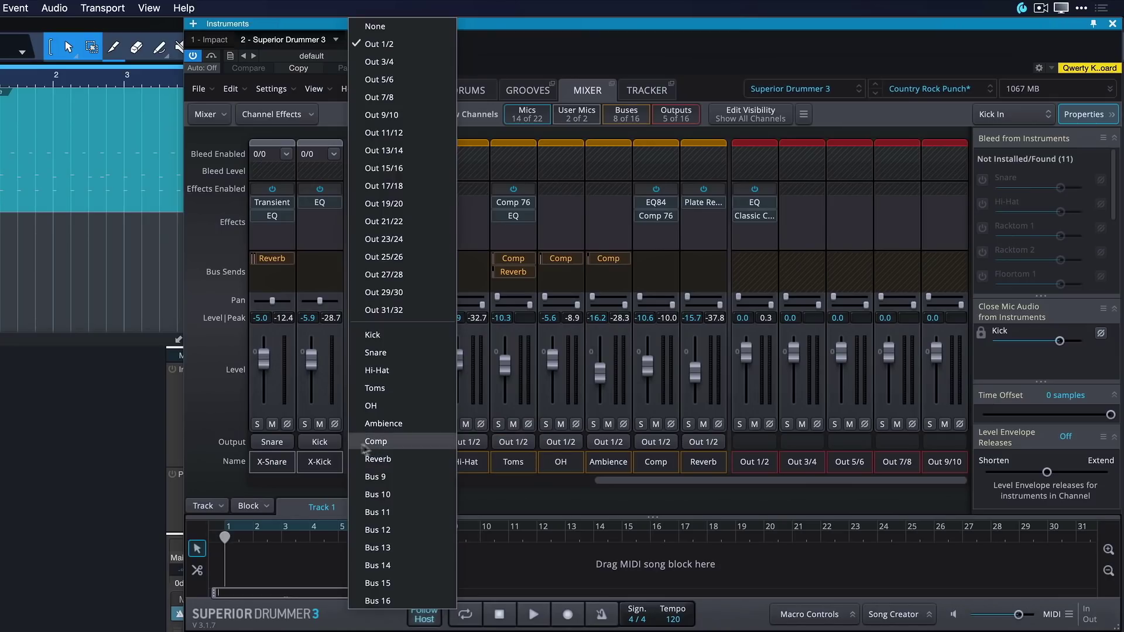
pyautogui.click(499, 461)
pyautogui.click(428, 462)
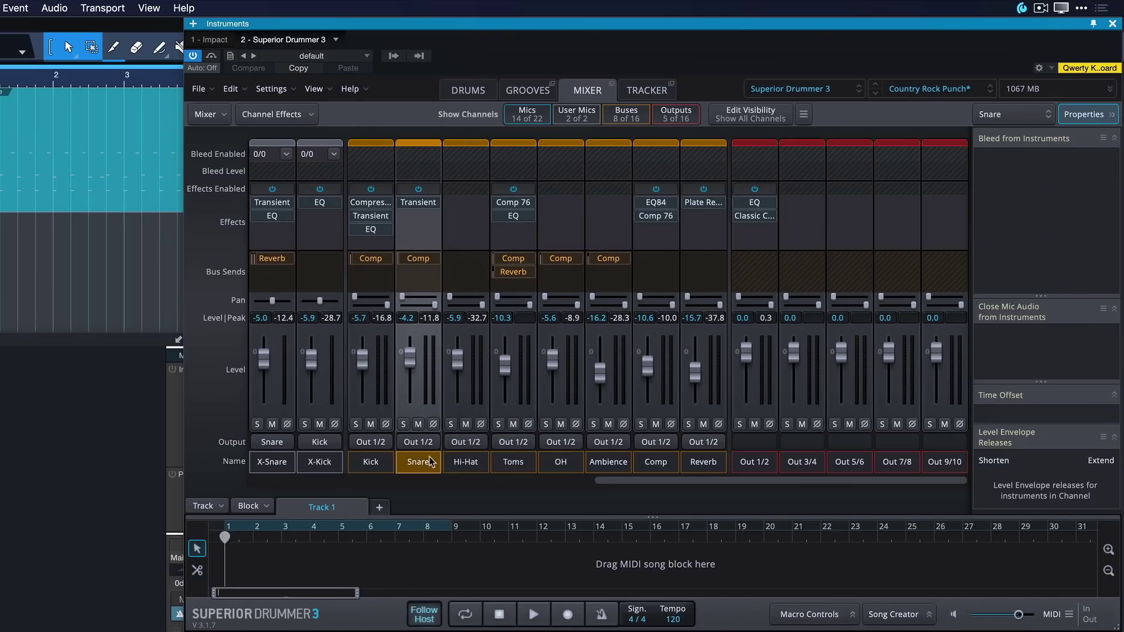
pyautogui.click(431, 443)
pyautogui.click(480, 61)
pyautogui.click(468, 443)
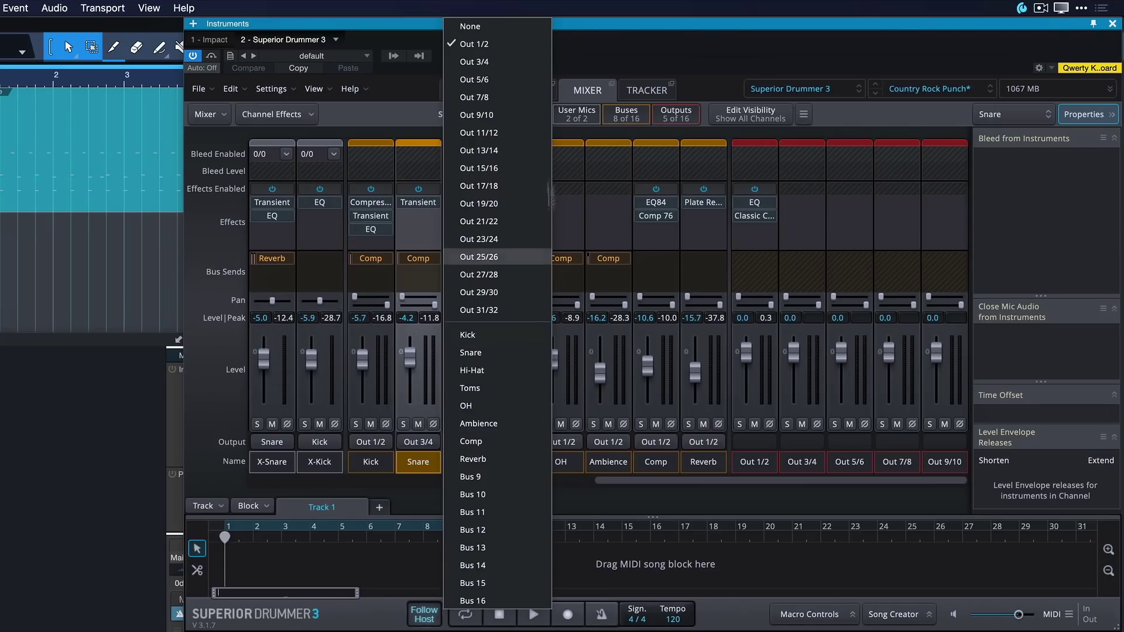
pyautogui.click(538, 78)
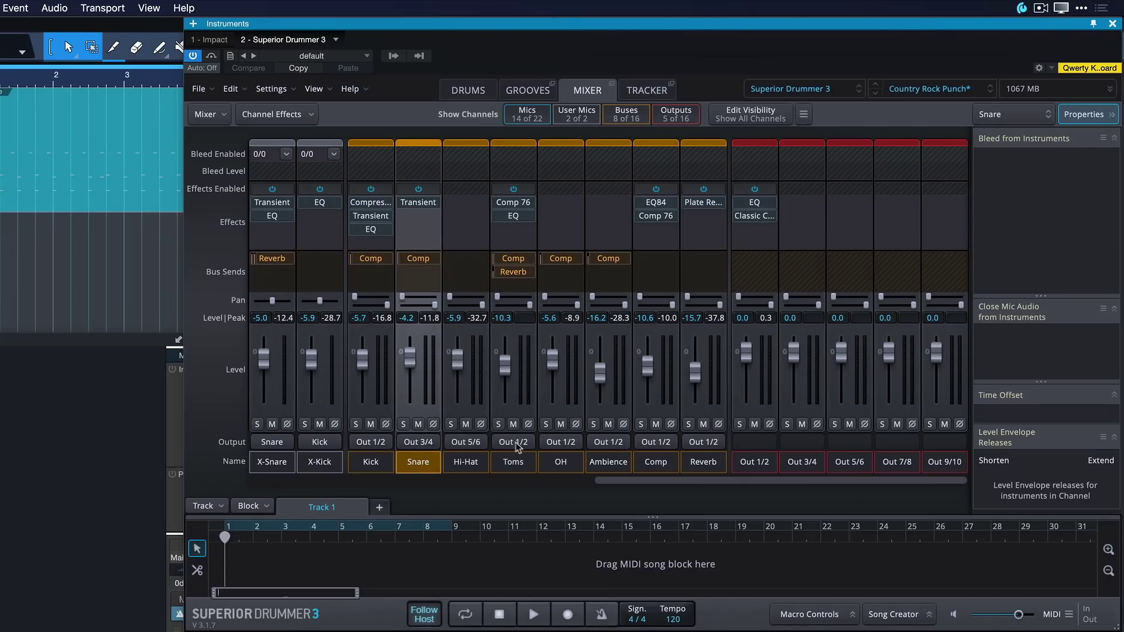
pyautogui.click(517, 443)
pyautogui.click(545, 95)
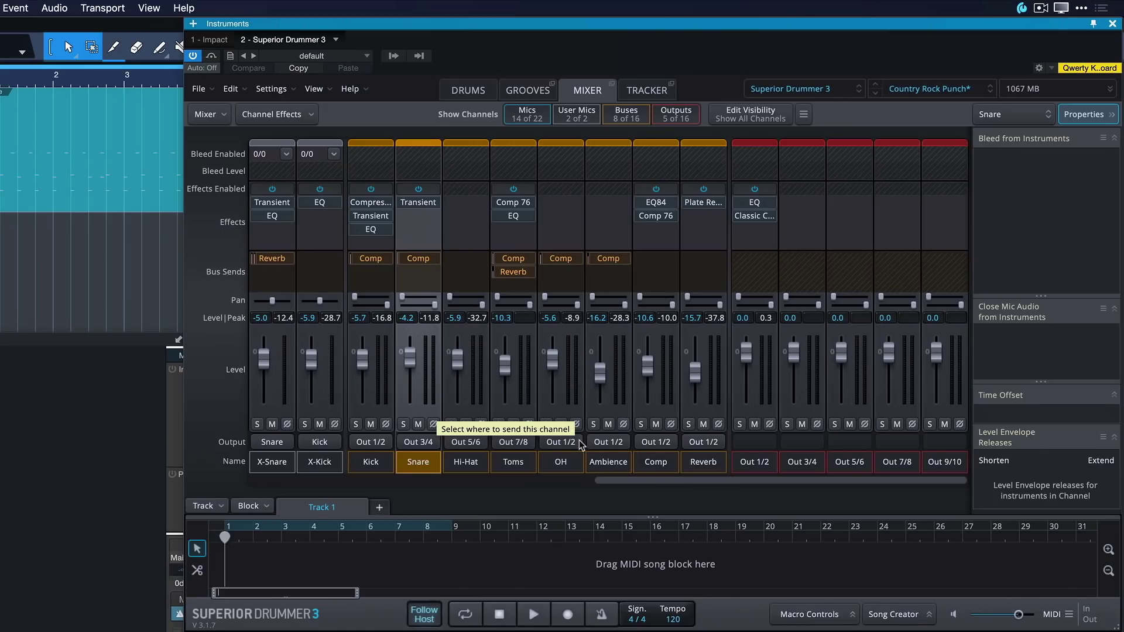
pyautogui.click(561, 442)
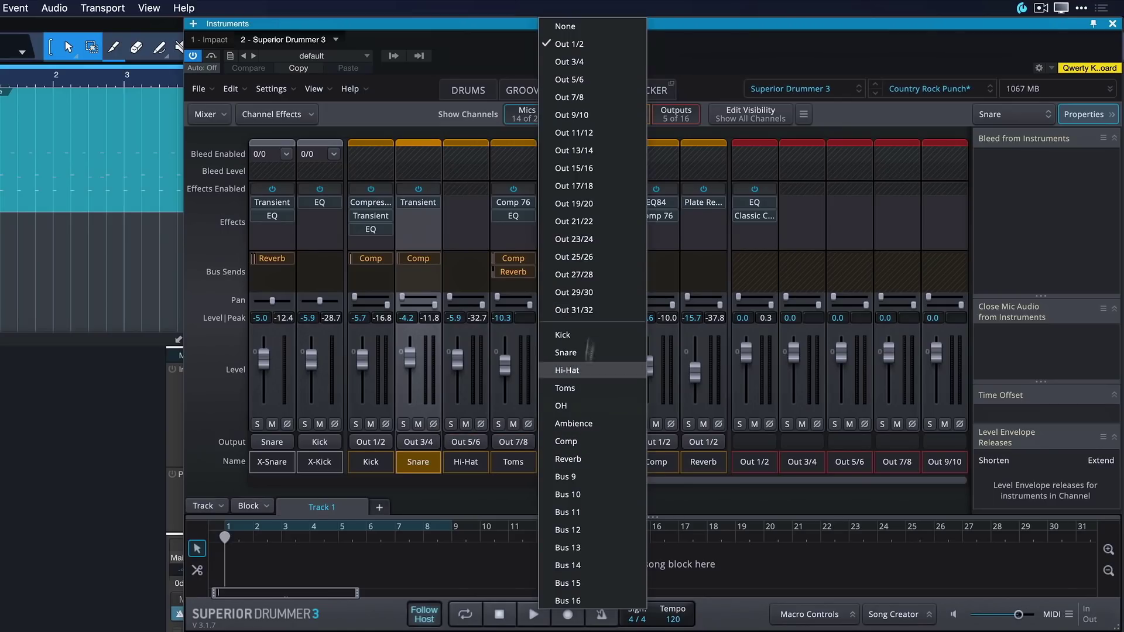
# Dismiss the open Output list in Superior Drummer's mixer
pyautogui.press('Escape')
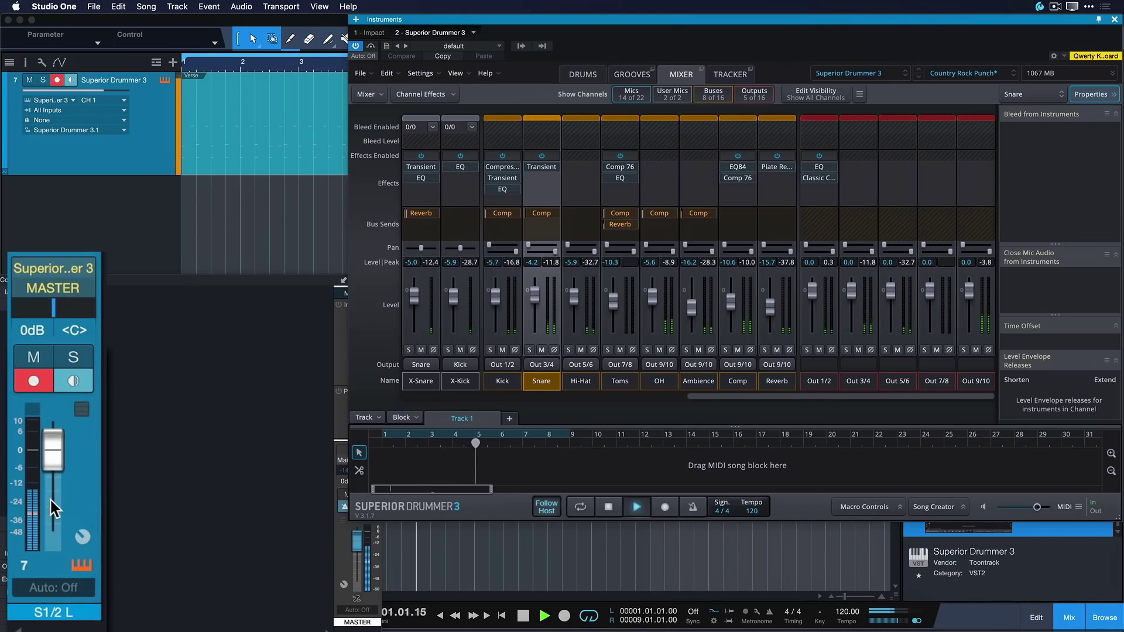
# Stop playback and activate Superior Drummer's S3/4 L, S7/8 L and S9/10 L output pairs
pyautogui.press('space')
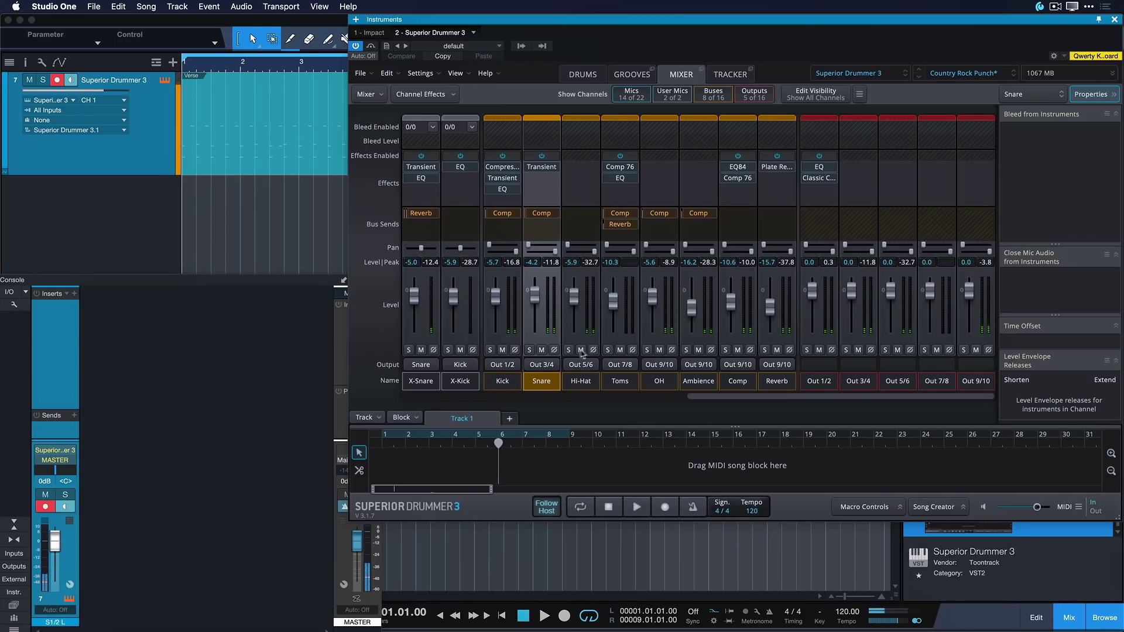
pyautogui.click(502, 381)
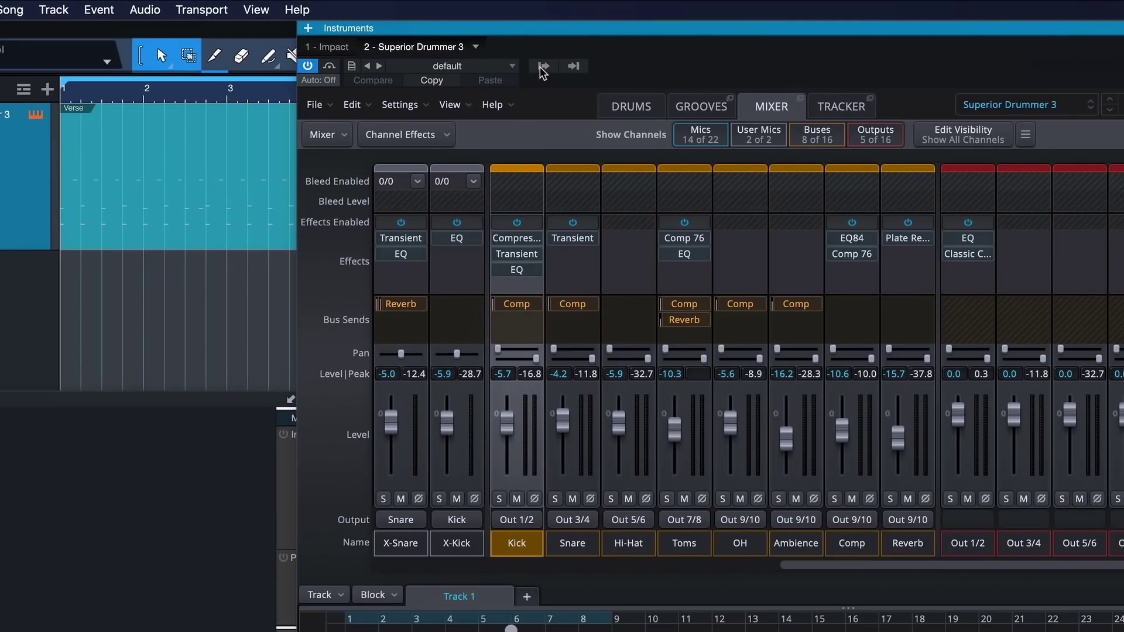
pyautogui.click(543, 67)
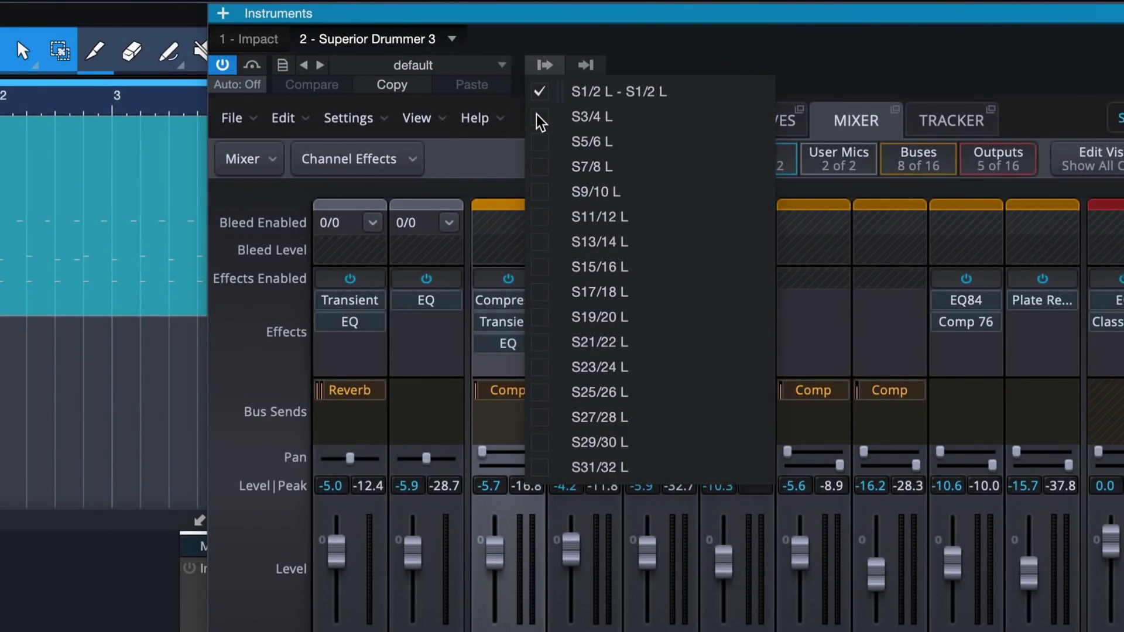
pyautogui.click(540, 120)
pyautogui.click(540, 169)
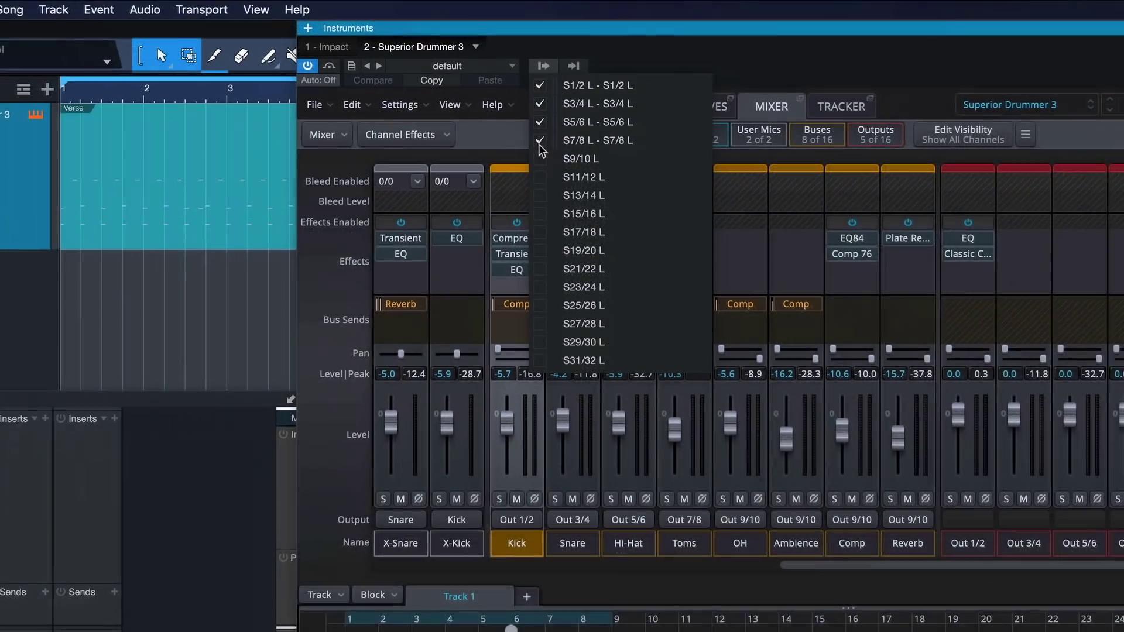
pyautogui.click(540, 191)
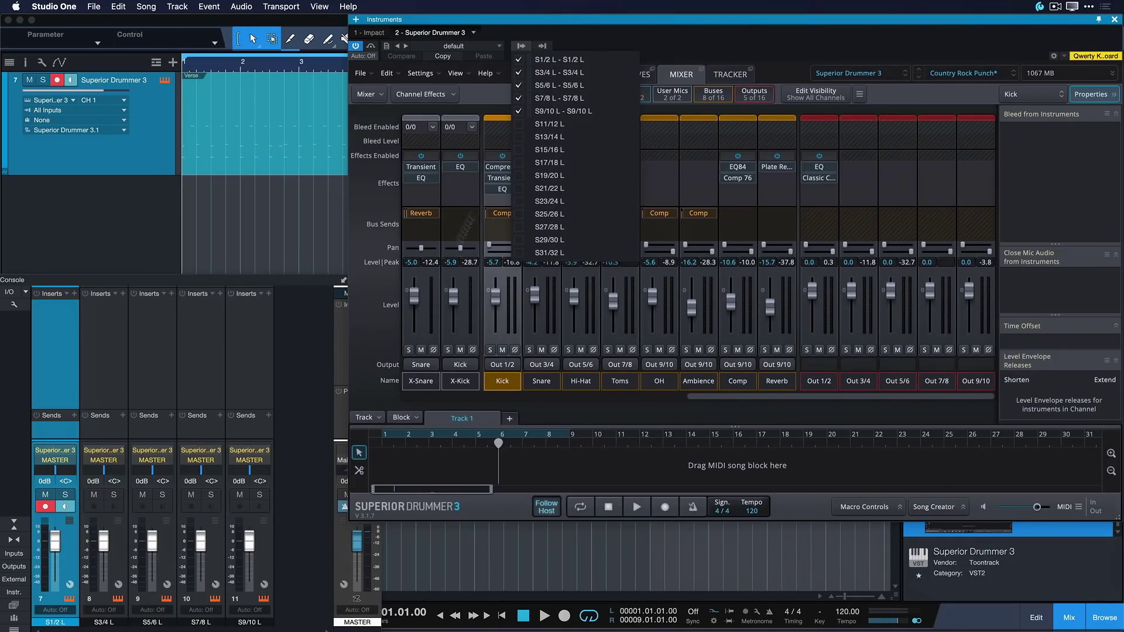
pyautogui.click(654, 36)
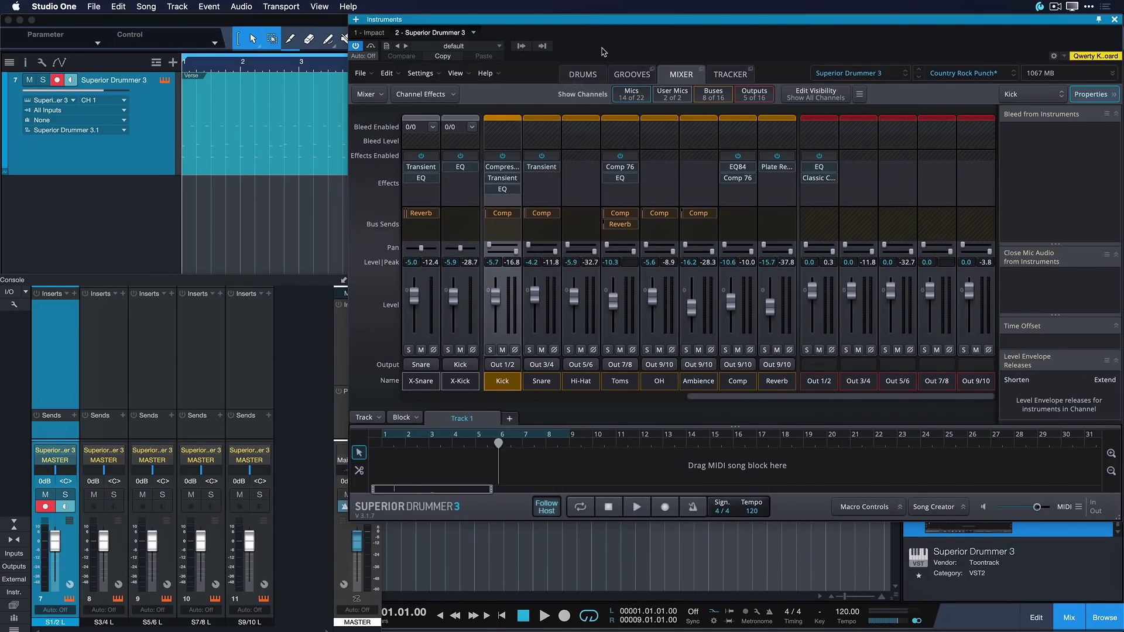
# Play the song with console channel 8 soloed, then review the drum part's notes
pyautogui.press('space')
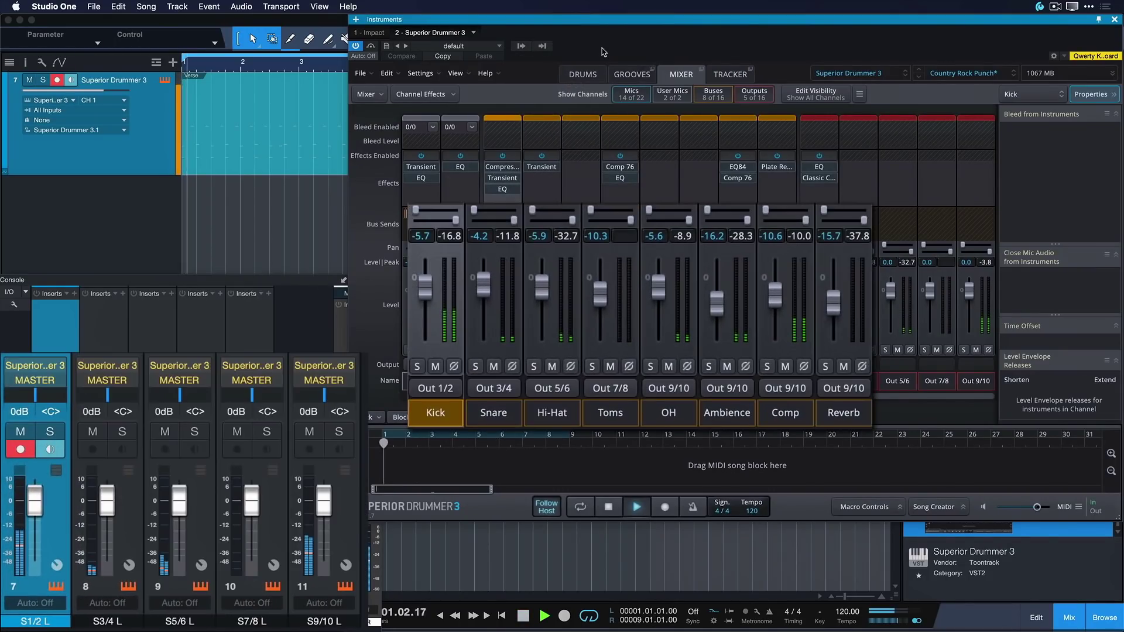
pyautogui.click(122, 431)
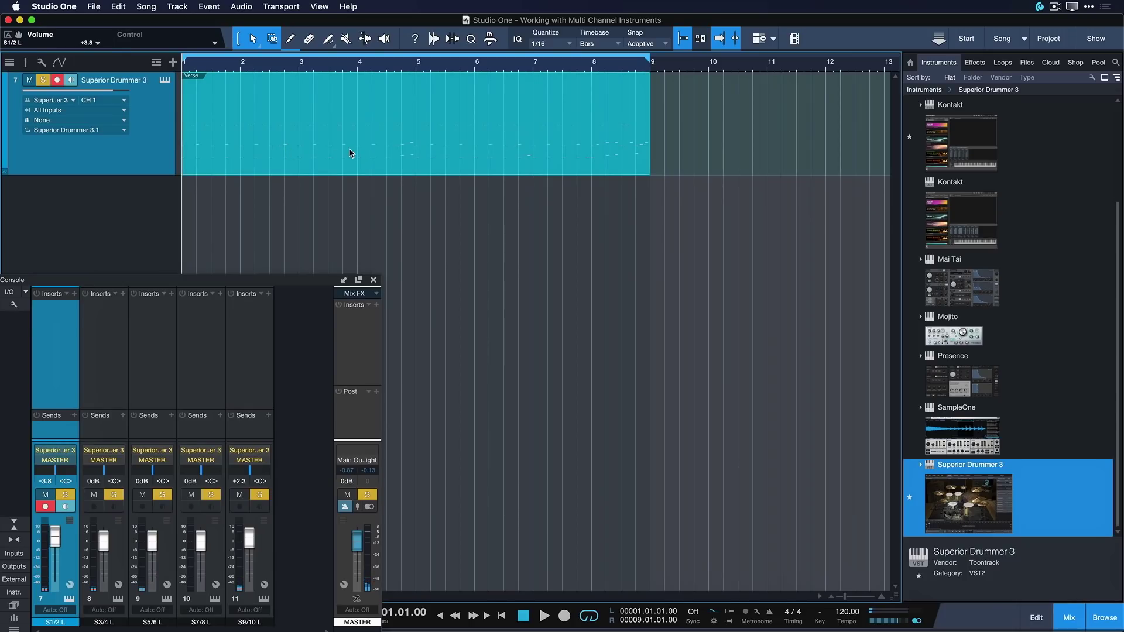
pyautogui.doubleClick(299, 170)
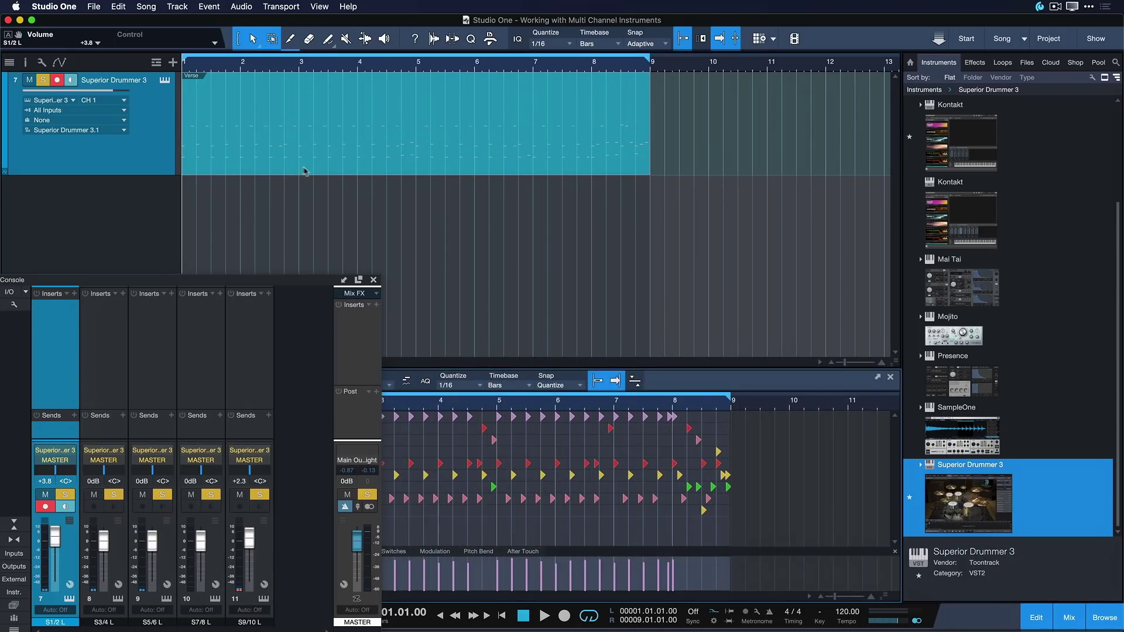
pyautogui.click(891, 378)
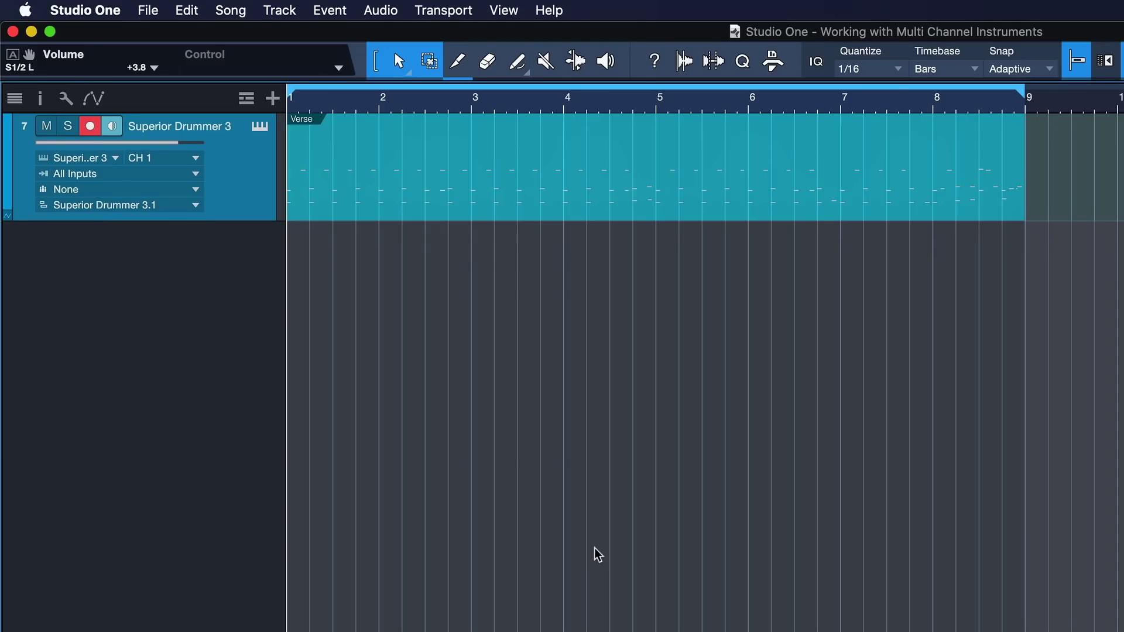
# Duplicate the drum track and assign the copy to channel S3/4 L
pyautogui.moveTo(255, 216); pyautogui.dragTo(249, 283)
pyautogui.click(41, 99)
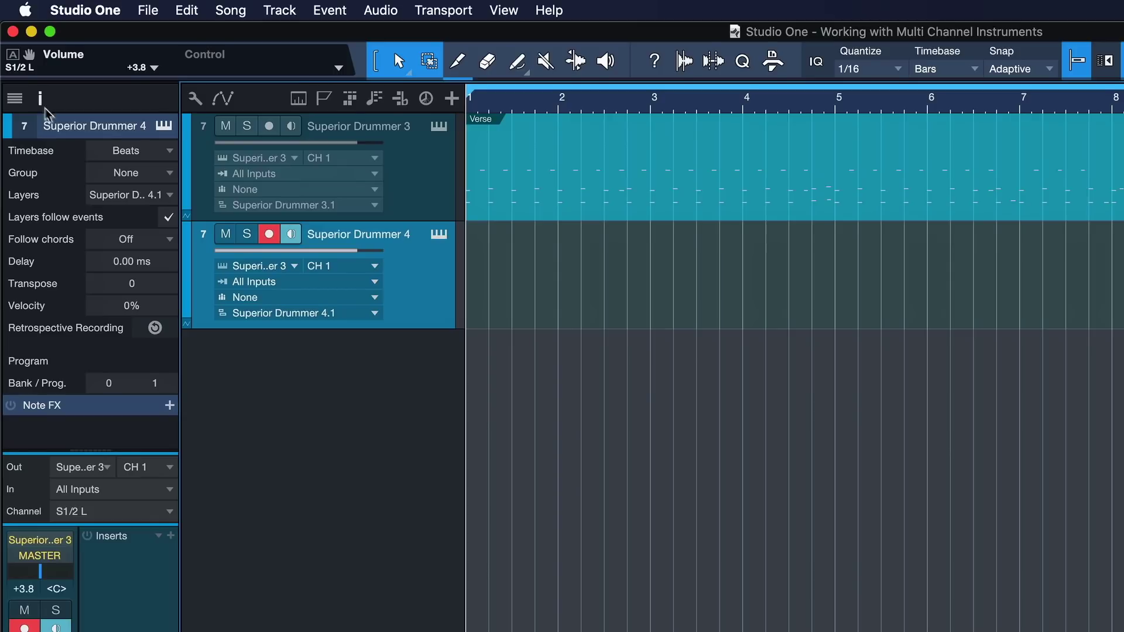
pyautogui.click(96, 512)
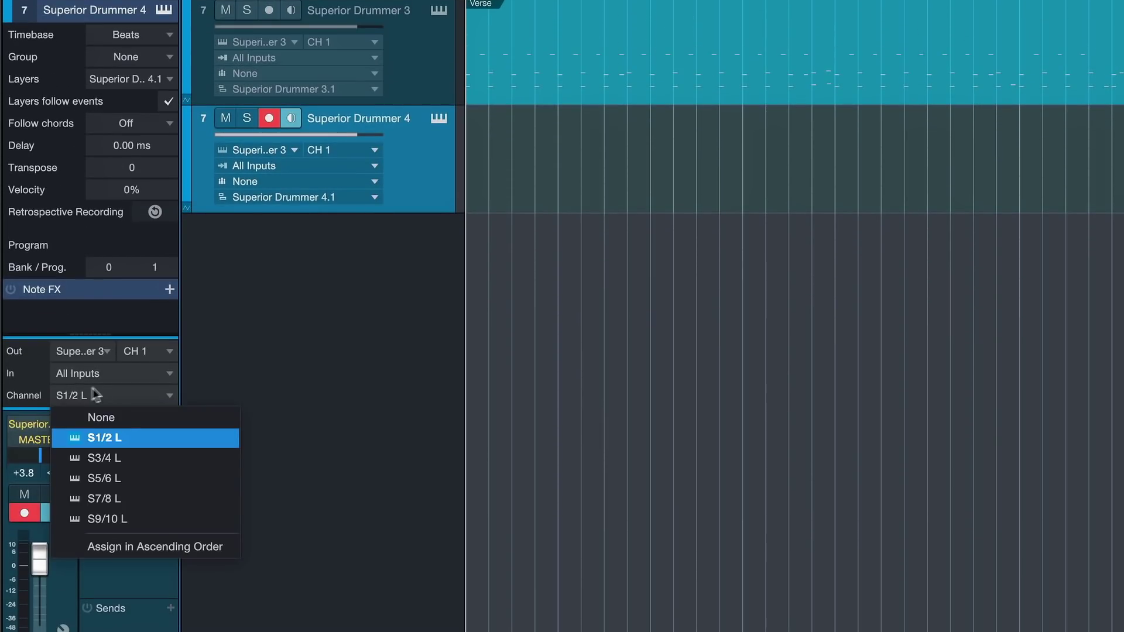
pyautogui.click(110, 458)
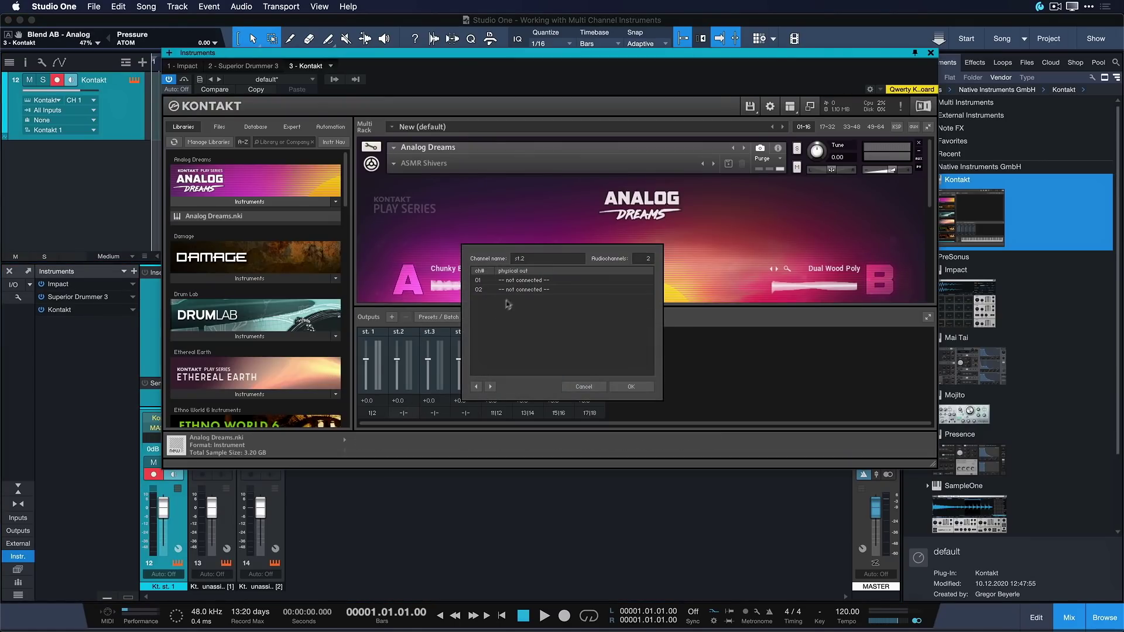
# Open Kontakt's output configuration and cancel the channel configuration changes
pyautogui.click(519, 283)
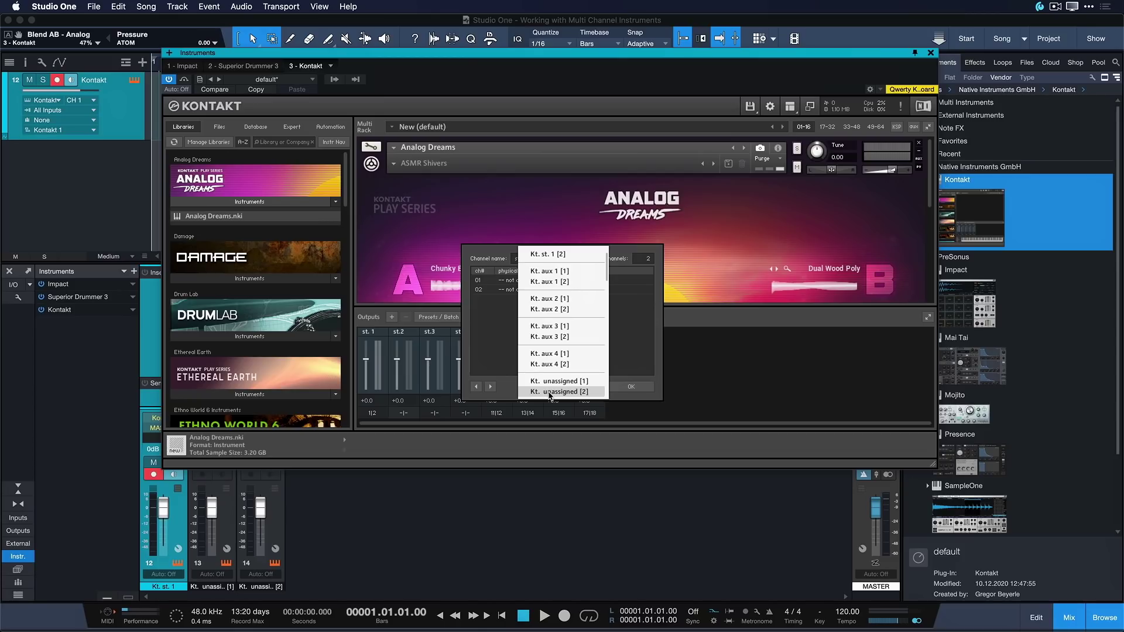
pyautogui.click(662, 402)
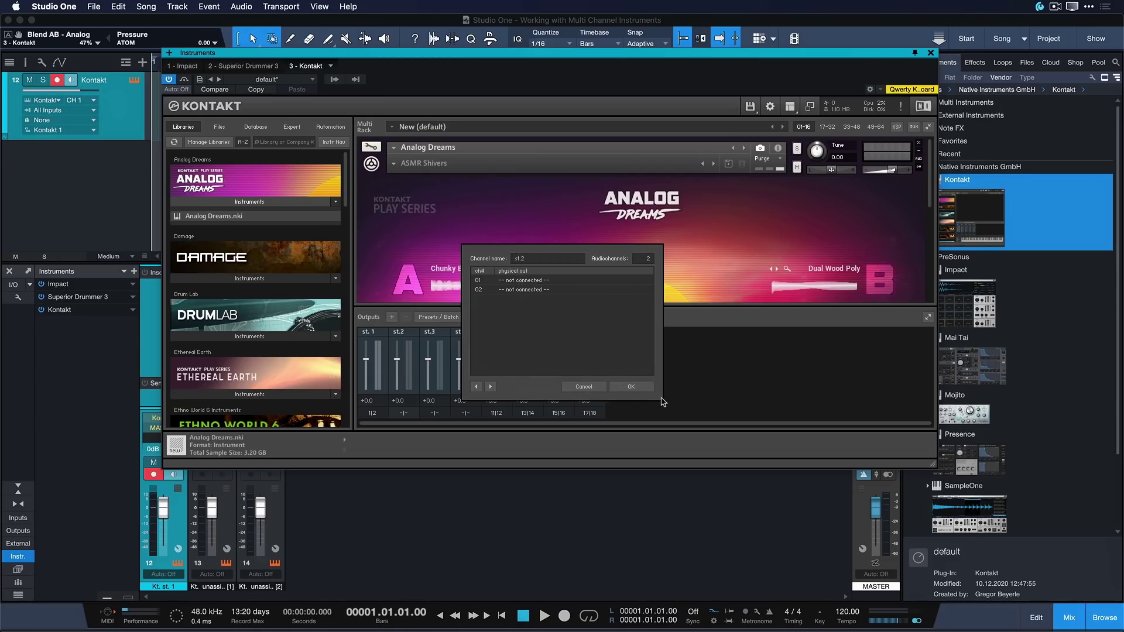
pyautogui.click(593, 388)
pyautogui.click(335, 80)
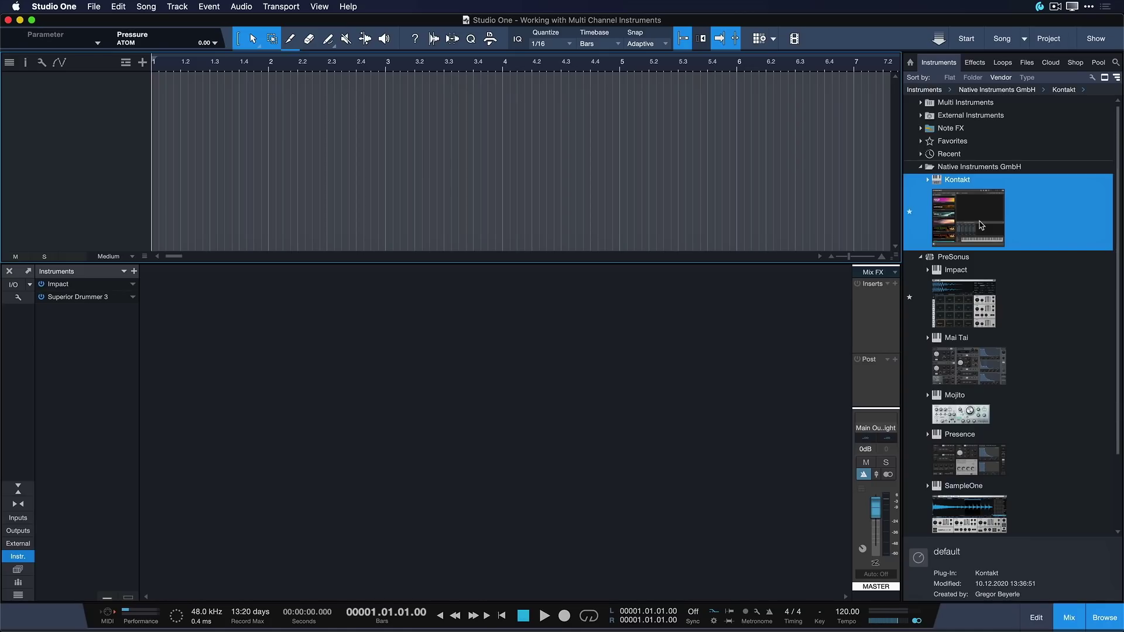
# Add a new Kontakt instrument track and show its Outputs section
pyautogui.moveTo(982, 225); pyautogui.dragTo(423, 138)
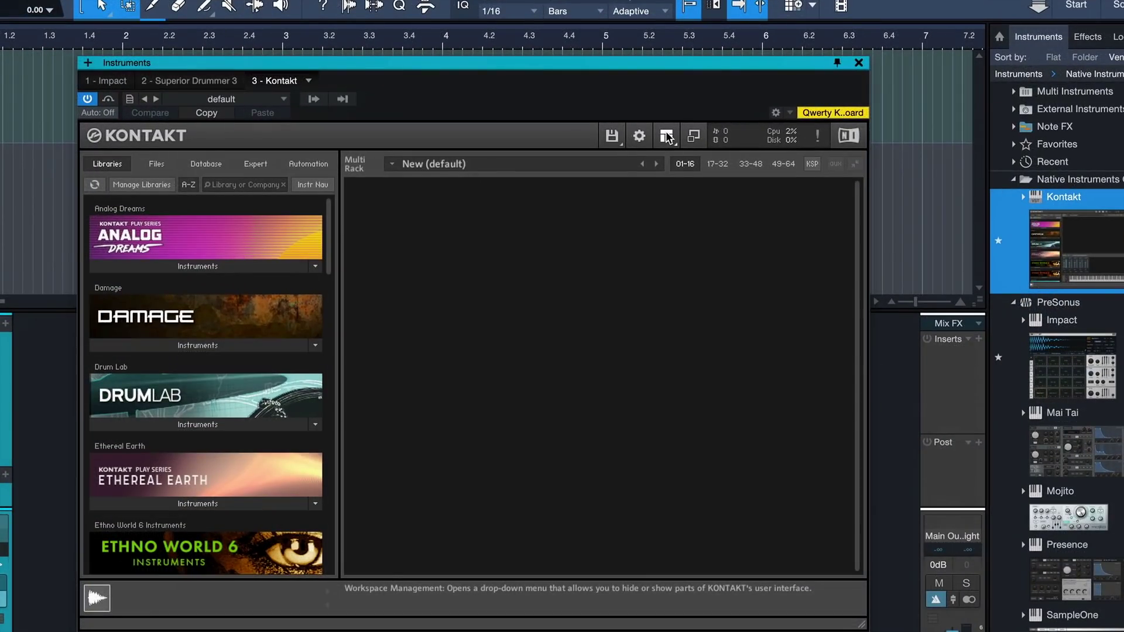
pyautogui.click(666, 135)
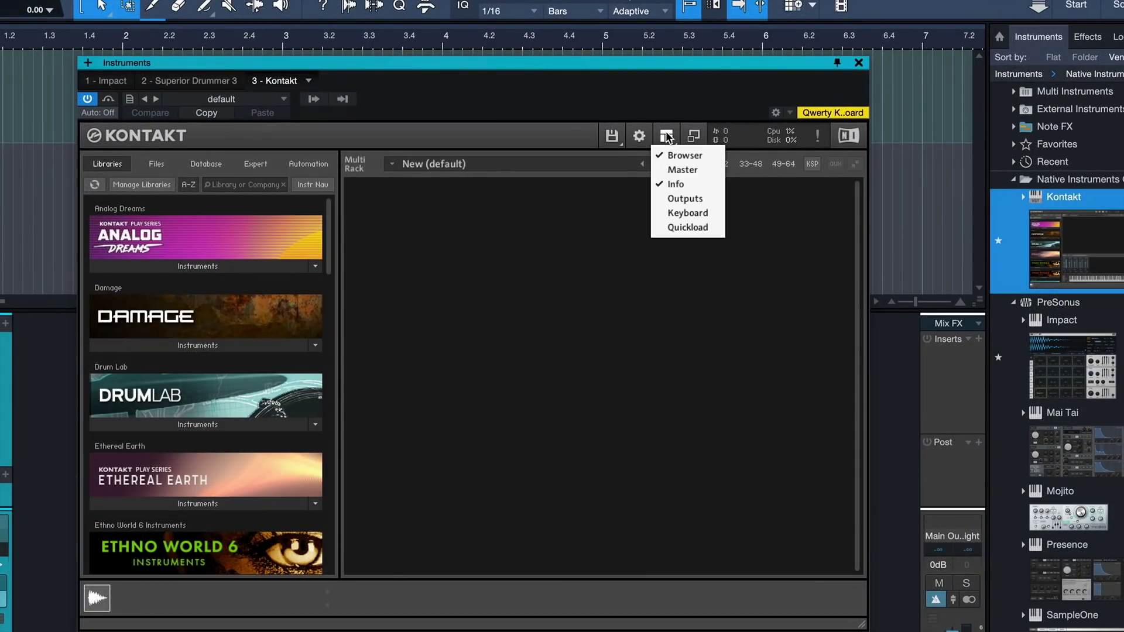
pyautogui.click(674, 199)
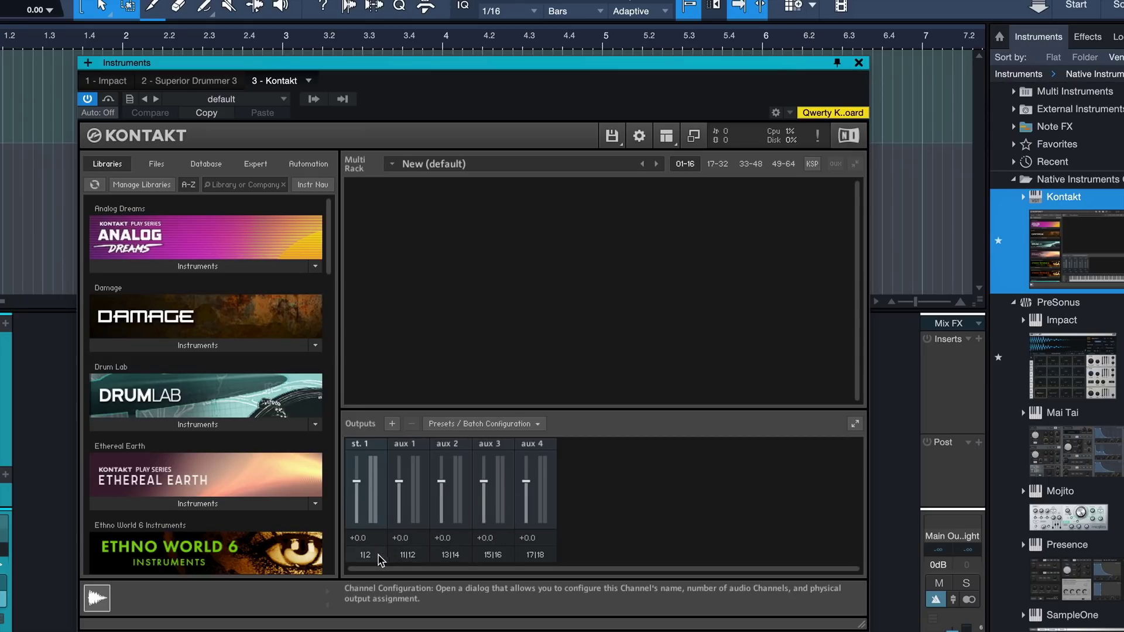
# Assign aux 1 channels to Kt. aux 1 [1] and [2], then start aux 2 with Kt. aux 2 [1]
pyautogui.click(405, 555)
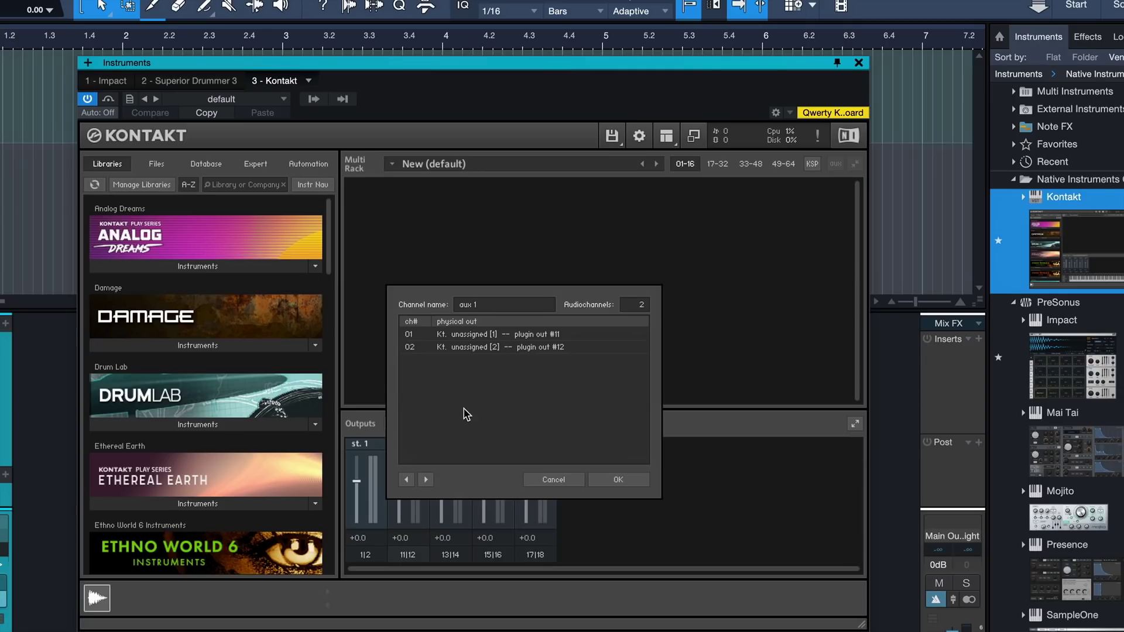
pyautogui.click(515, 336)
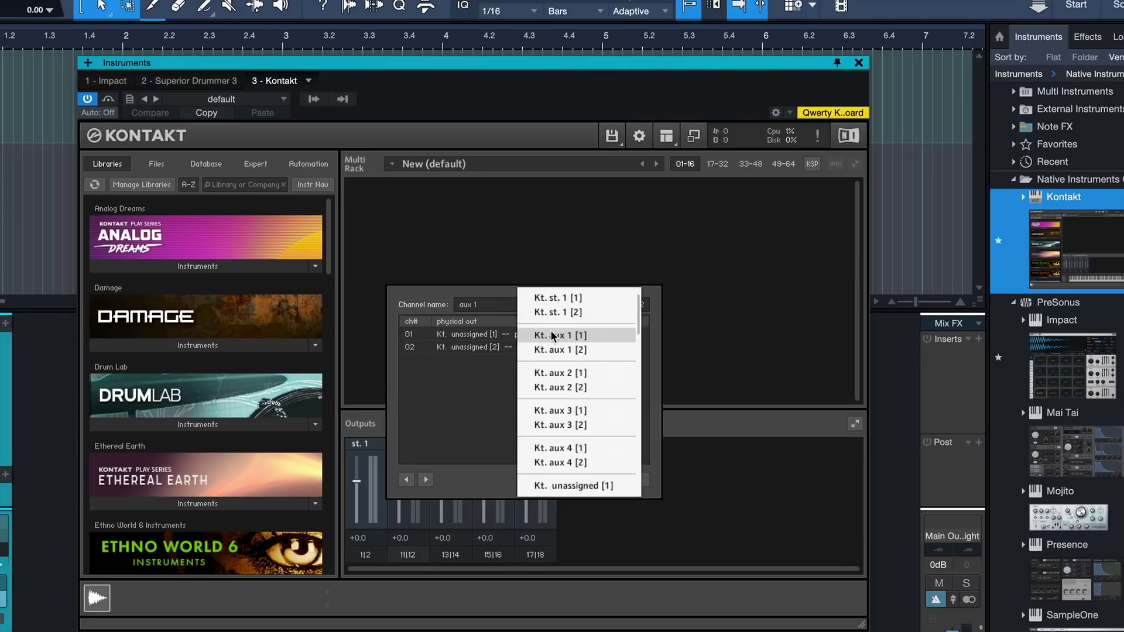
pyautogui.click(550, 334)
pyautogui.click(532, 348)
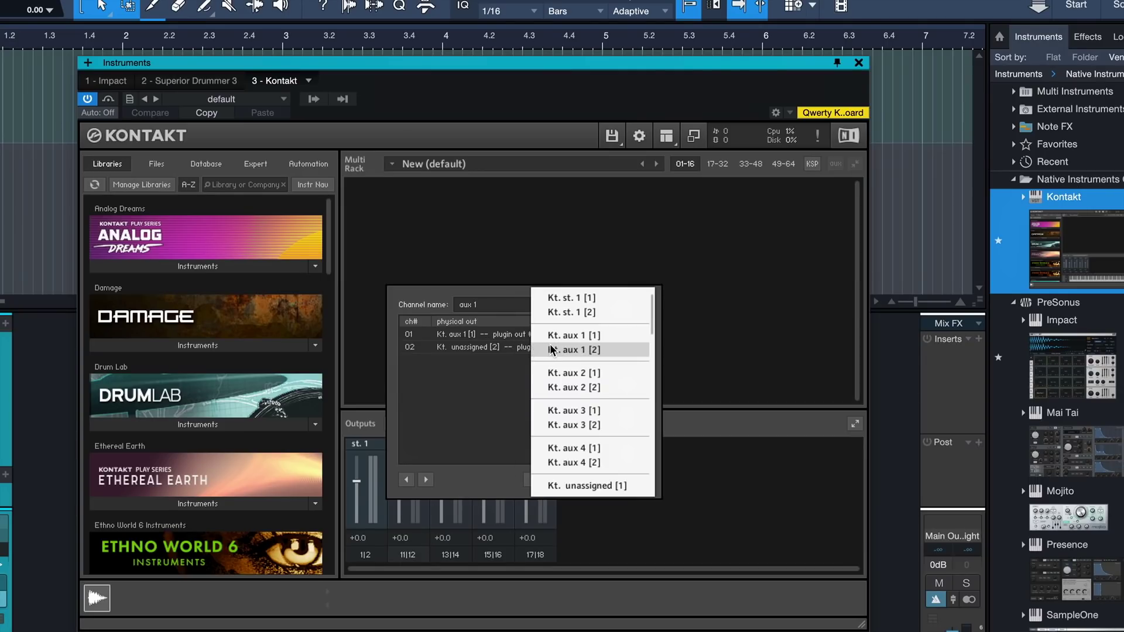
pyautogui.click(551, 350)
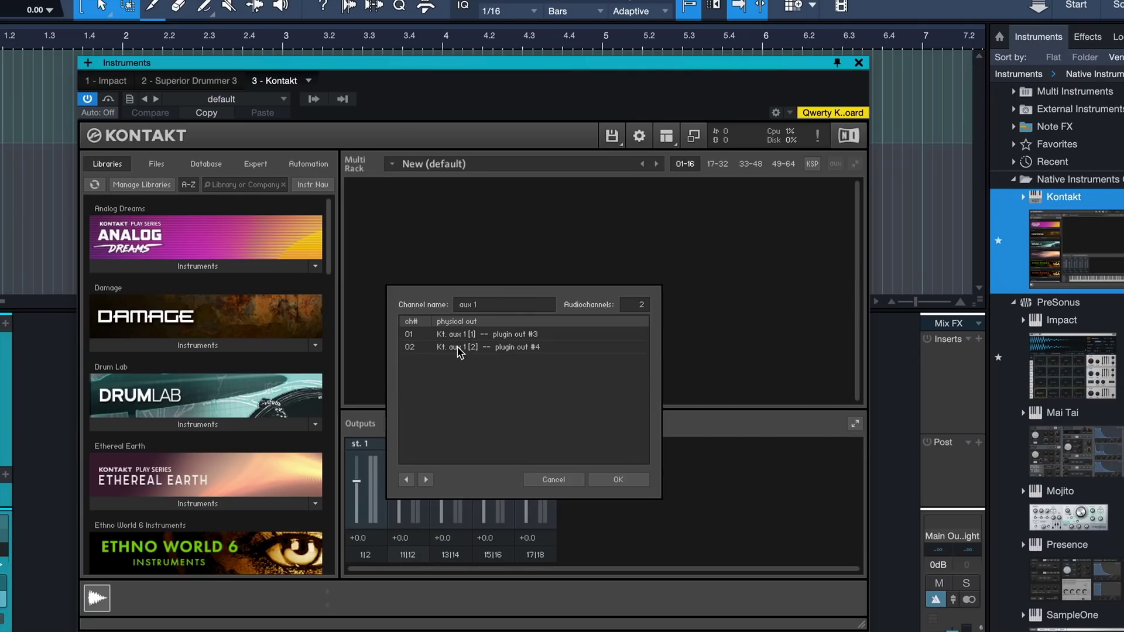
pyautogui.click(427, 479)
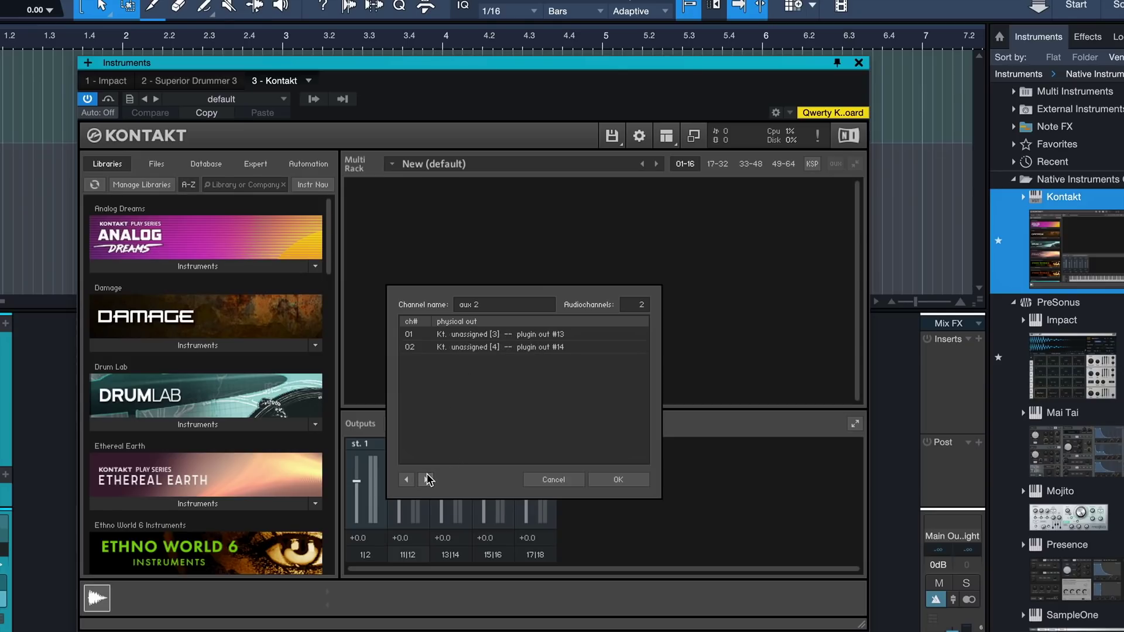
pyautogui.click(470, 332)
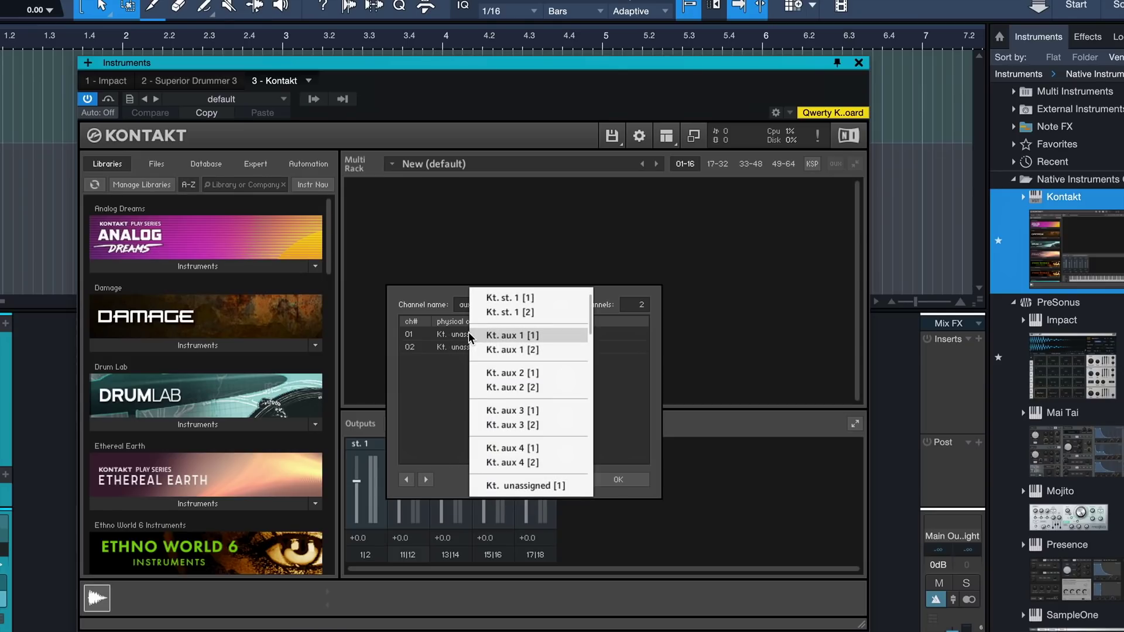
pyautogui.click(507, 373)
pyautogui.click(495, 349)
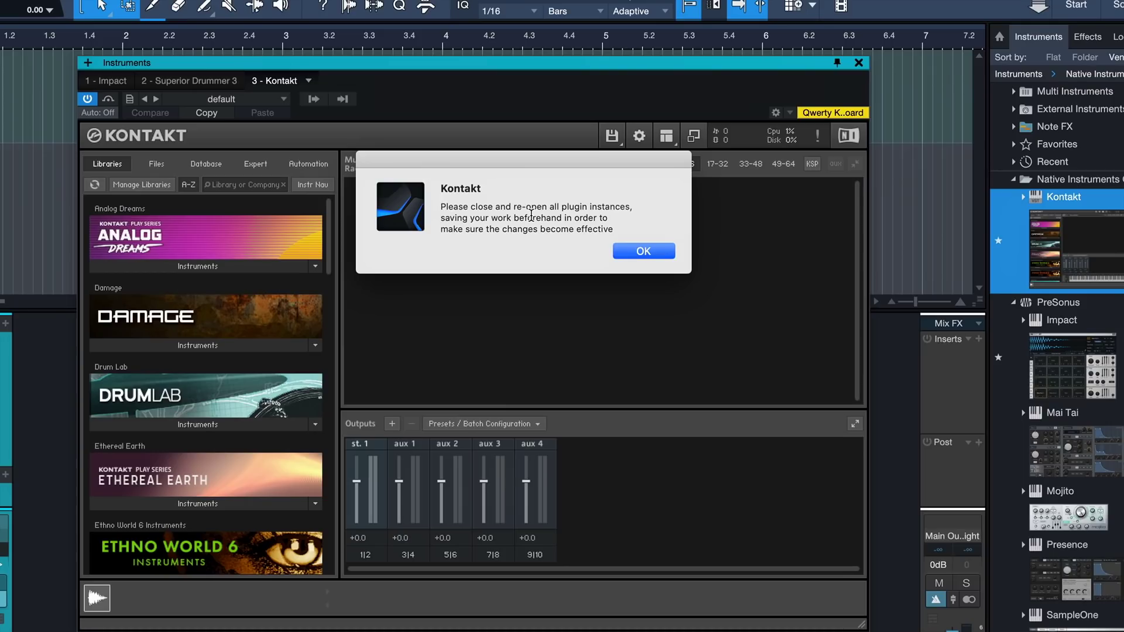
# Dismiss the reopen-plugins notice and store Kontakt's current output setup as its default preset
pyautogui.click(644, 251)
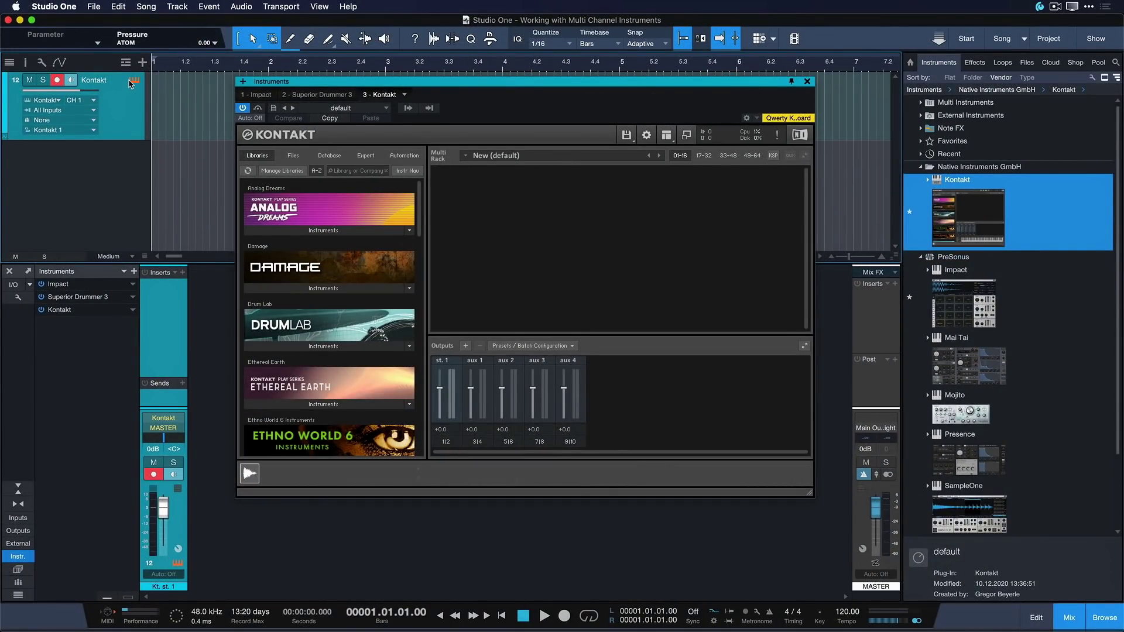
pyautogui.click(131, 83)
pyautogui.click(133, 82)
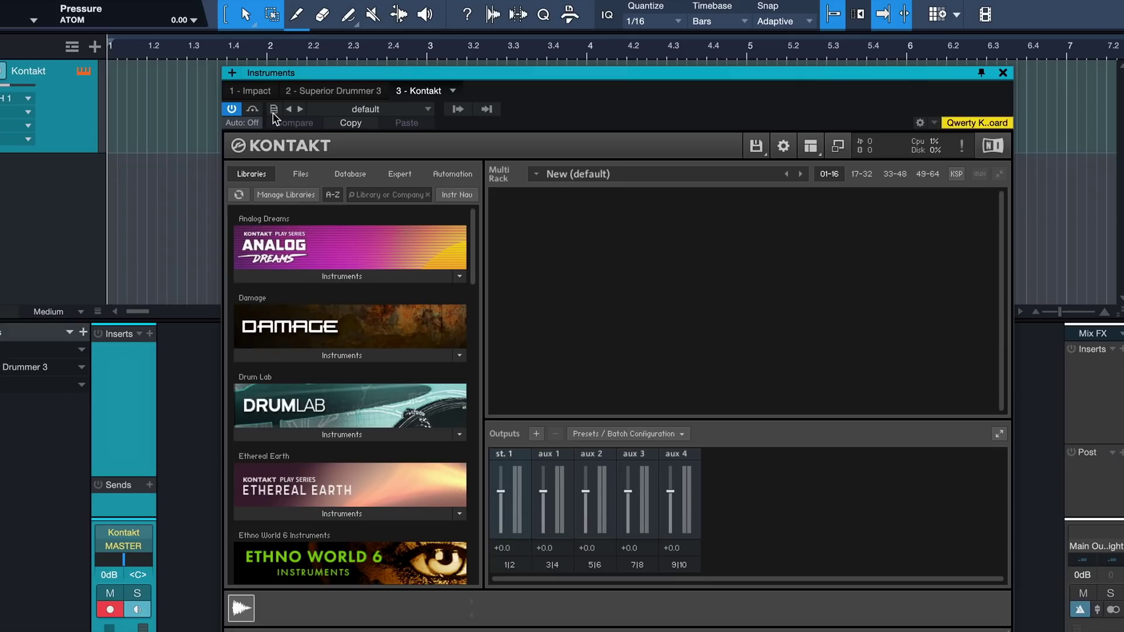
pyautogui.click(274, 110)
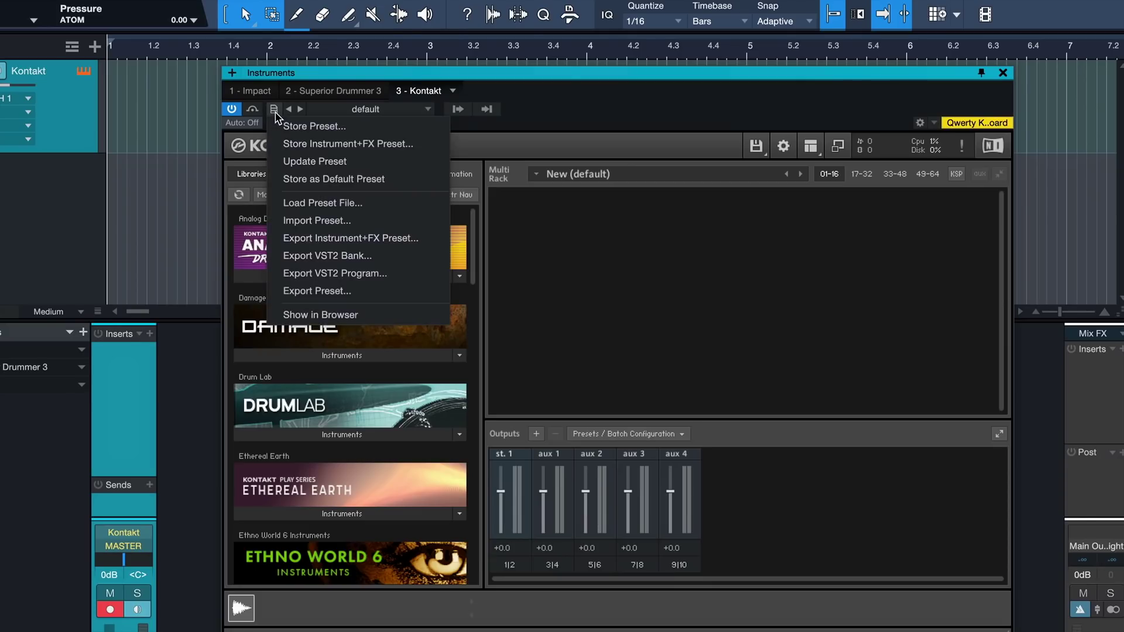
pyautogui.click(321, 180)
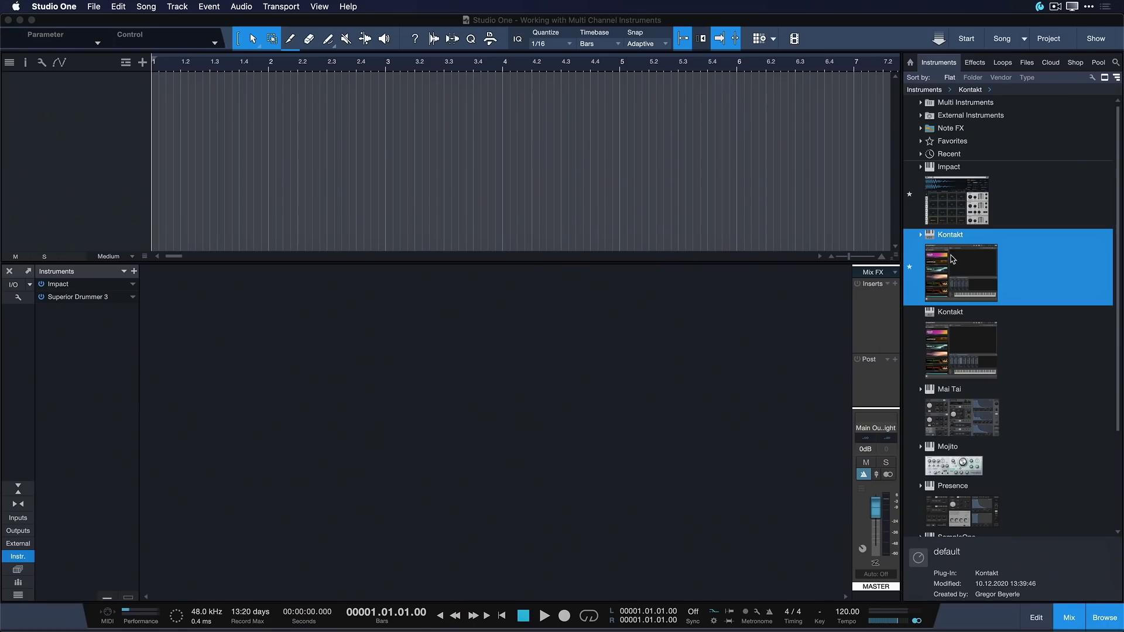
# Add Kontakt from its default preset, activate its aux outputs, and load Analog Dreams.nki
pyautogui.moveTo(952, 260); pyautogui.dragTo(418, 211)
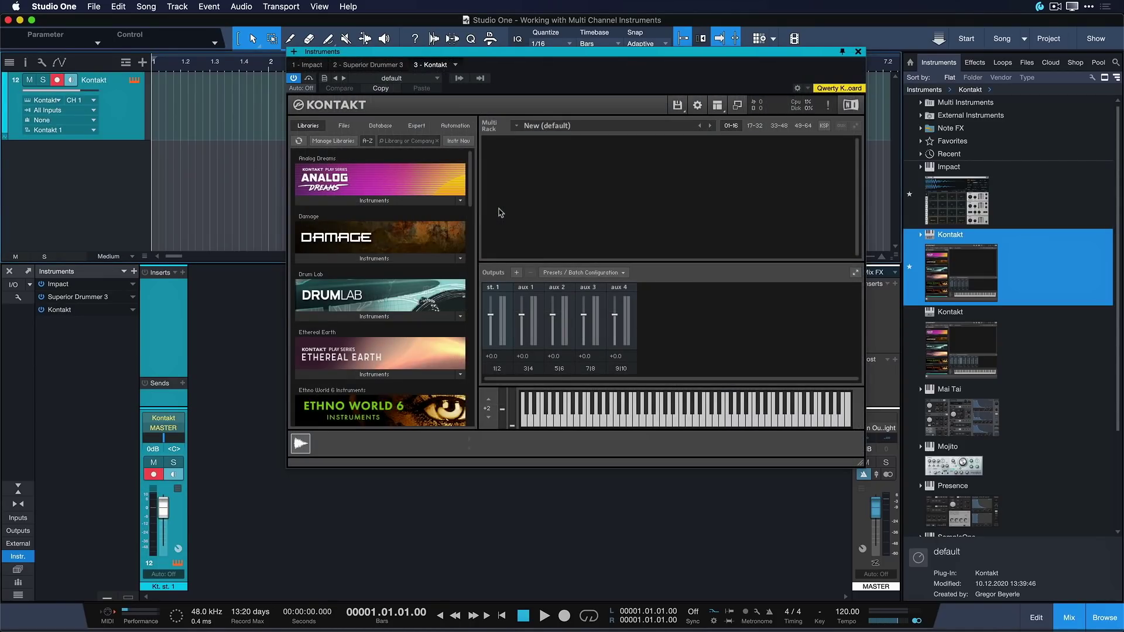
pyautogui.click(459, 78)
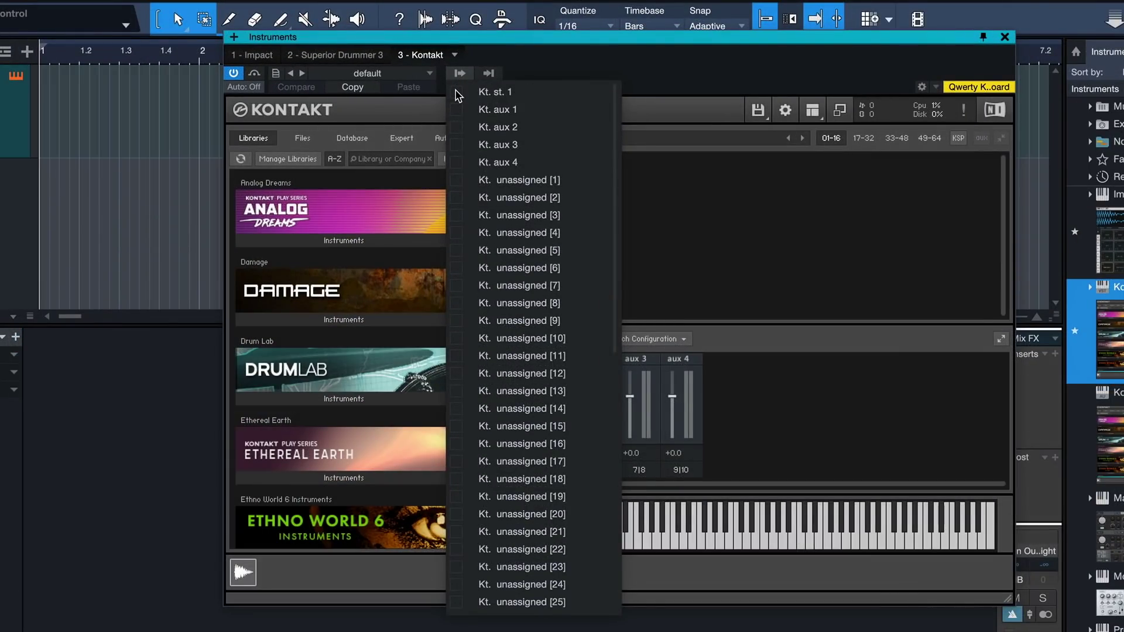
pyautogui.click(457, 111)
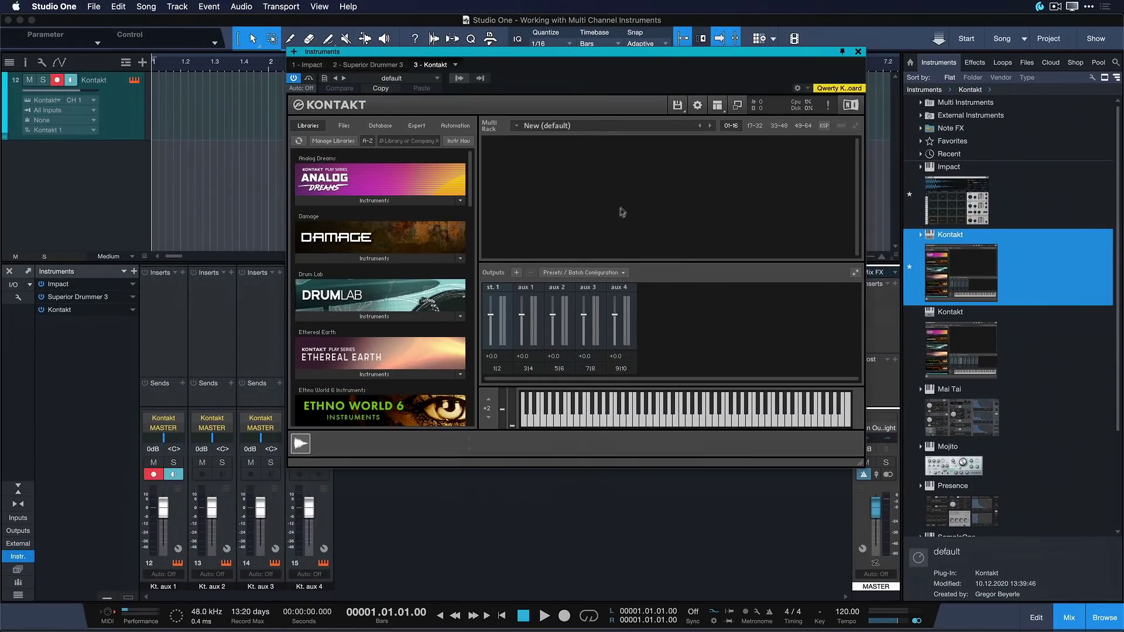
pyautogui.click(684, 254)
pyautogui.click(395, 200)
pyautogui.moveTo(383, 215); pyautogui.dragTo(631, 181)
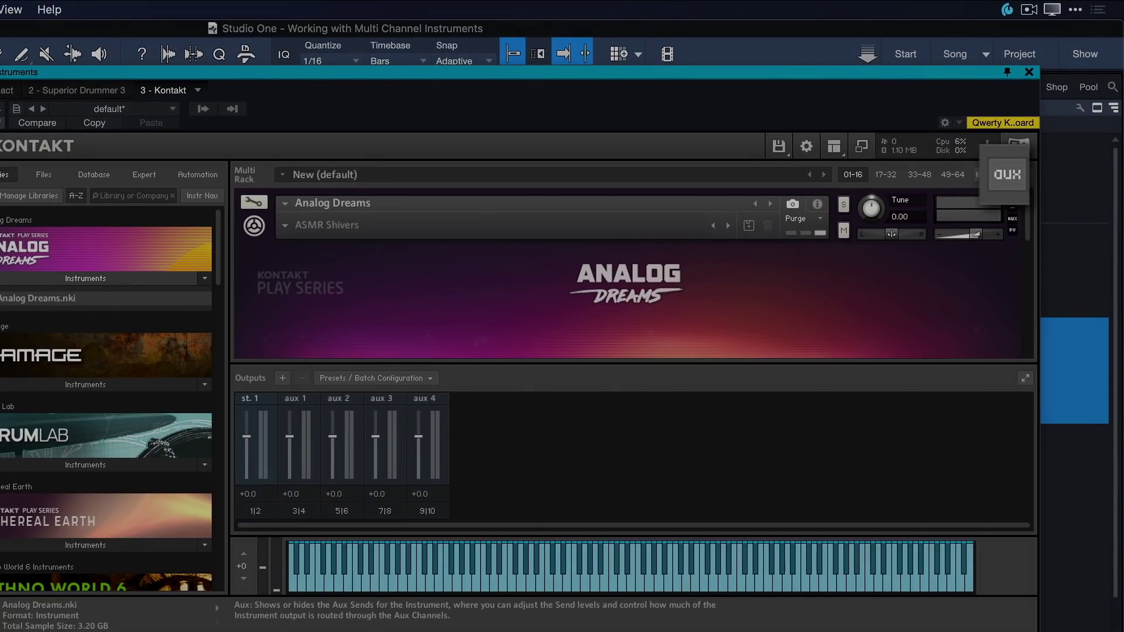
# Show Kontakt's aux sends and raise them, sending about half of Analog Dreams to aux 2
pyautogui.click(1007, 173)
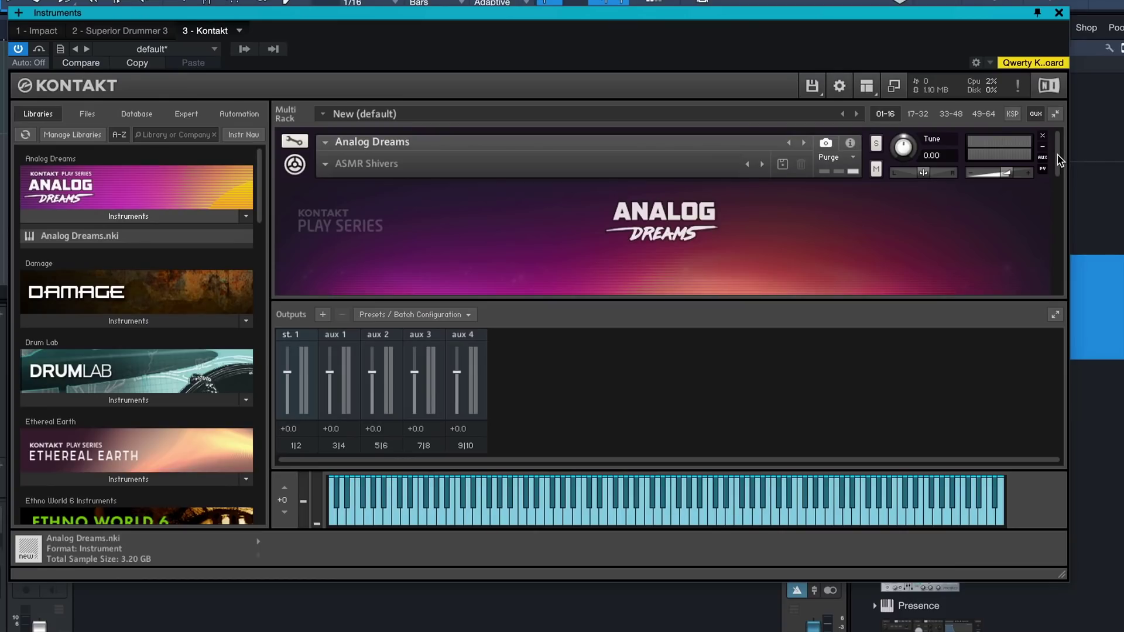
pyautogui.moveTo(1028, 214); pyautogui.dragTo(1028, 332)
pyautogui.moveTo(1060, 269); pyautogui.dragTo(1059, 281)
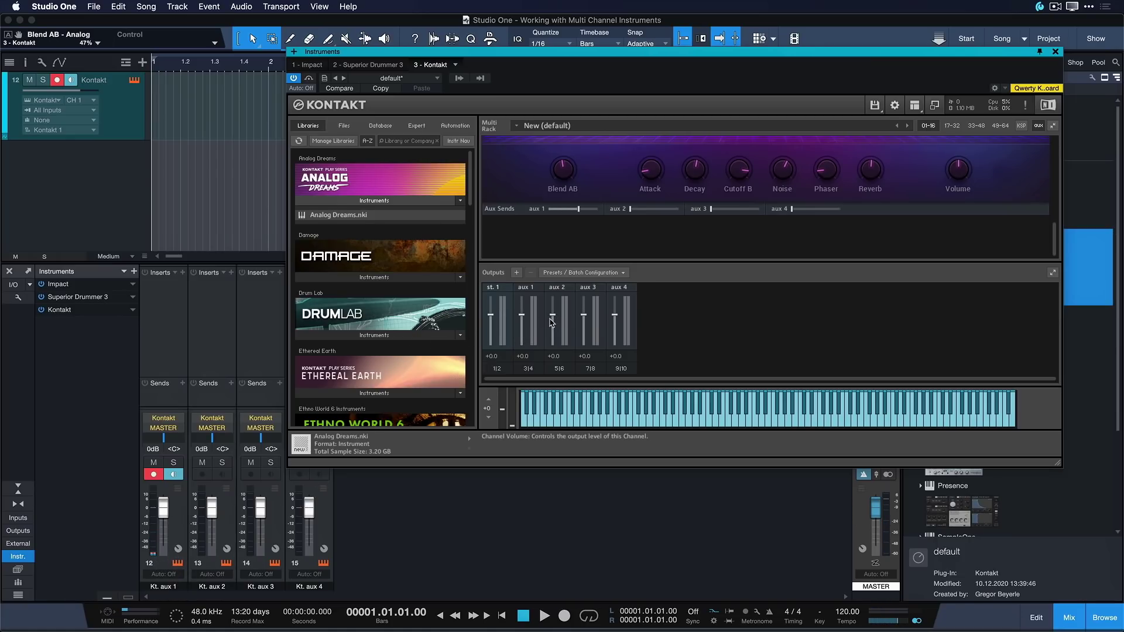
pyautogui.moveTo(630, 209); pyautogui.dragTo(652, 210)
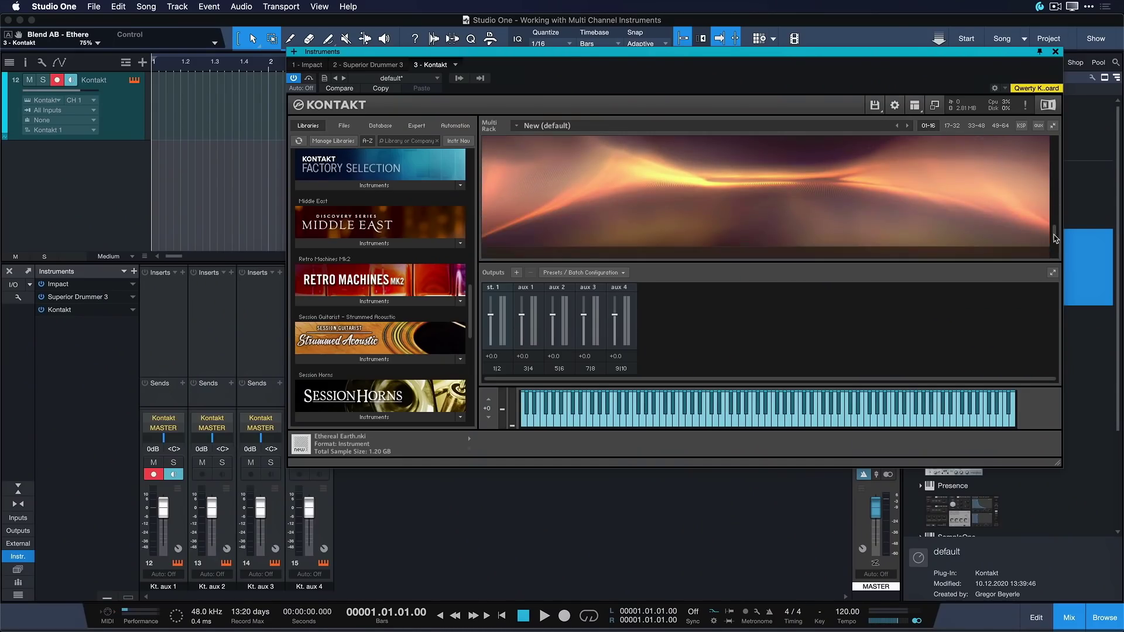
# Play three notes on Kontakt's keyboard to test the aux routing
pyautogui.scroll(-1, 1052, 234)
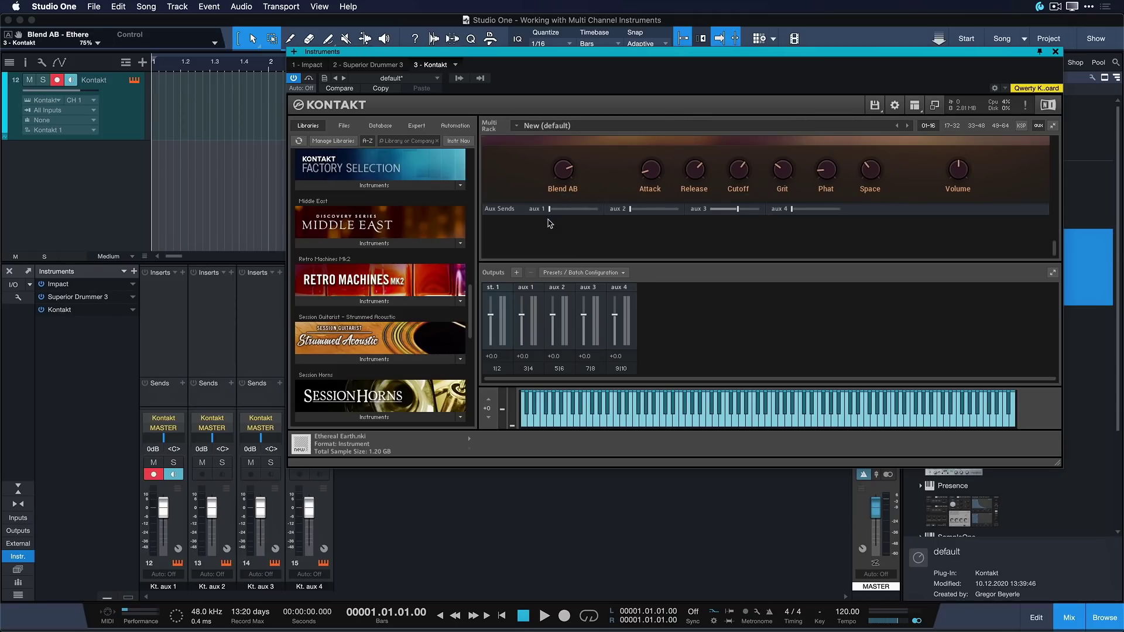
pyautogui.click(689, 423)
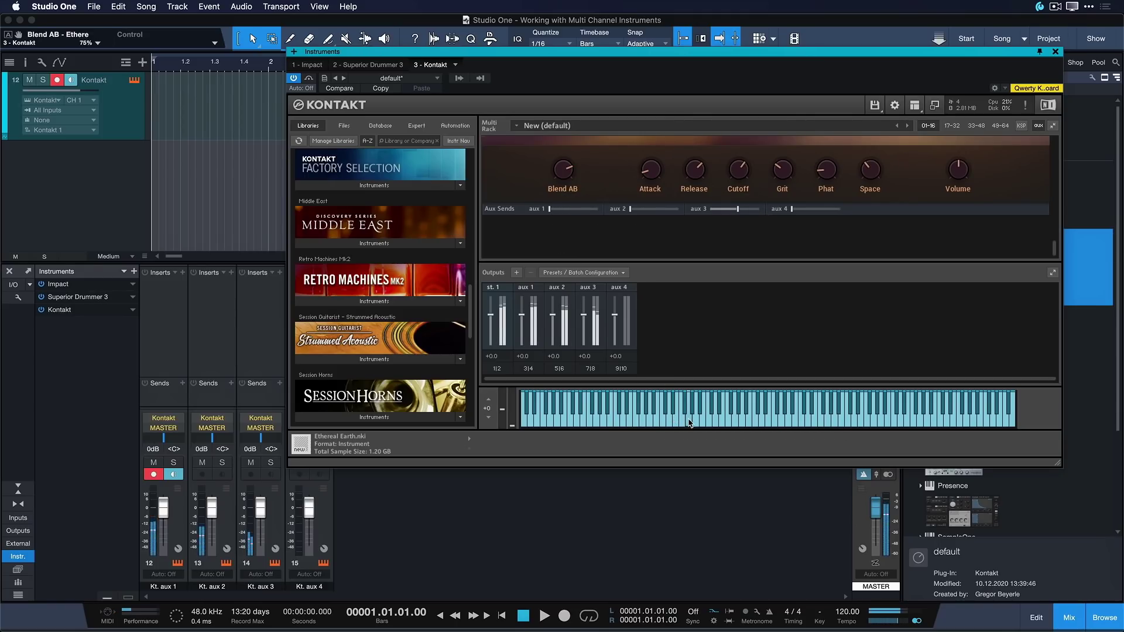
pyautogui.click(808, 418)
pyautogui.click(737, 415)
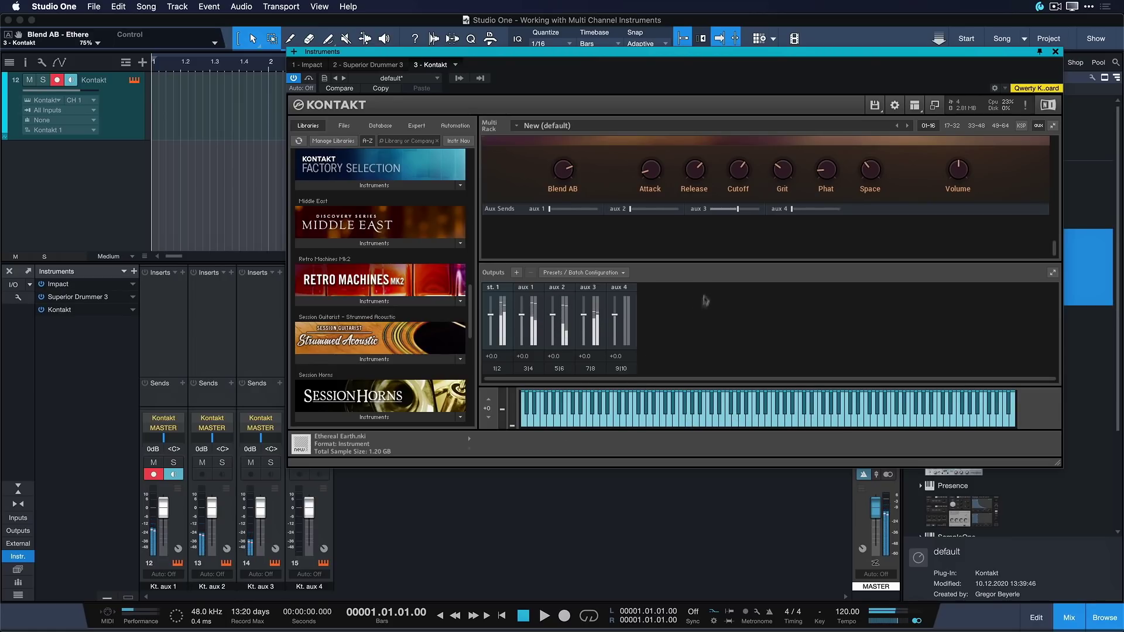